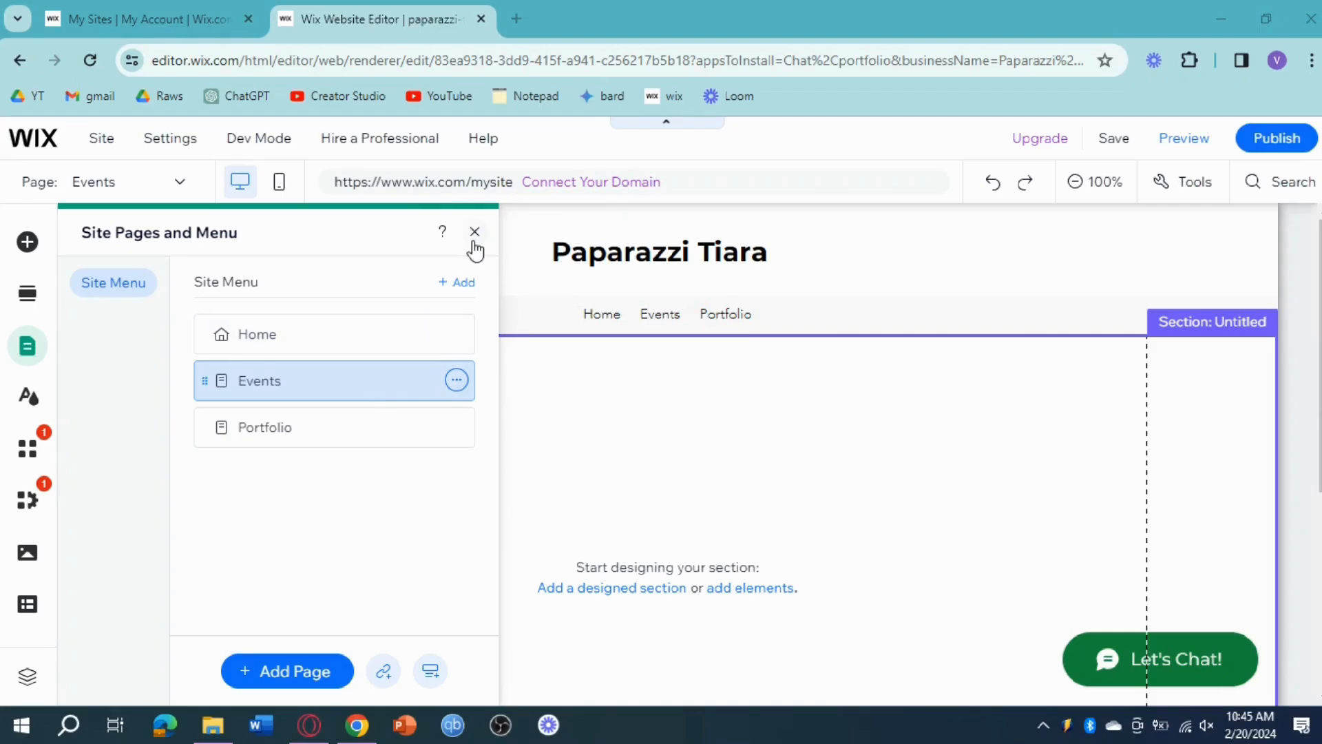
Step: Search the images available in Add Elements for "events"
{"action": "left_click", "coordinate": [27, 242]}
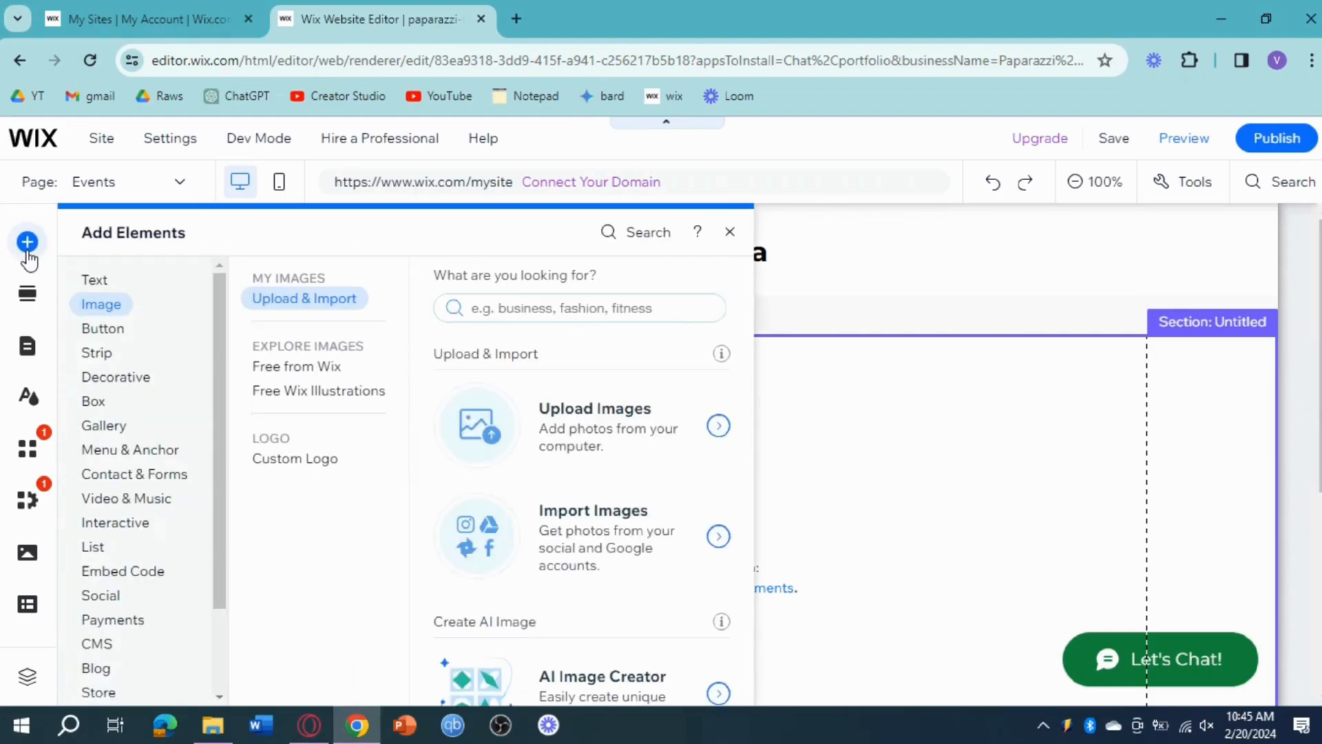
{"action": "left_click", "coordinate": [580, 309]}
{"action": "type", "text": "events"}
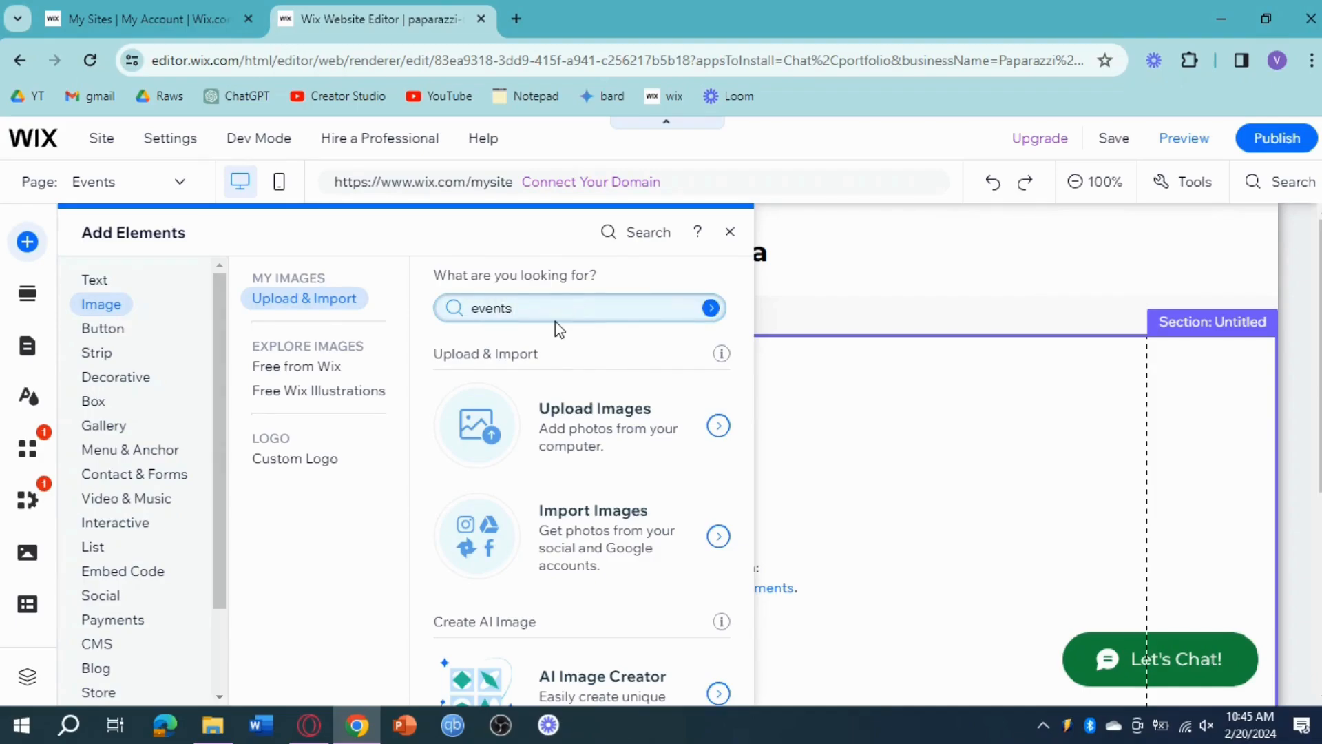
{"action": "key", "text": "Return"}
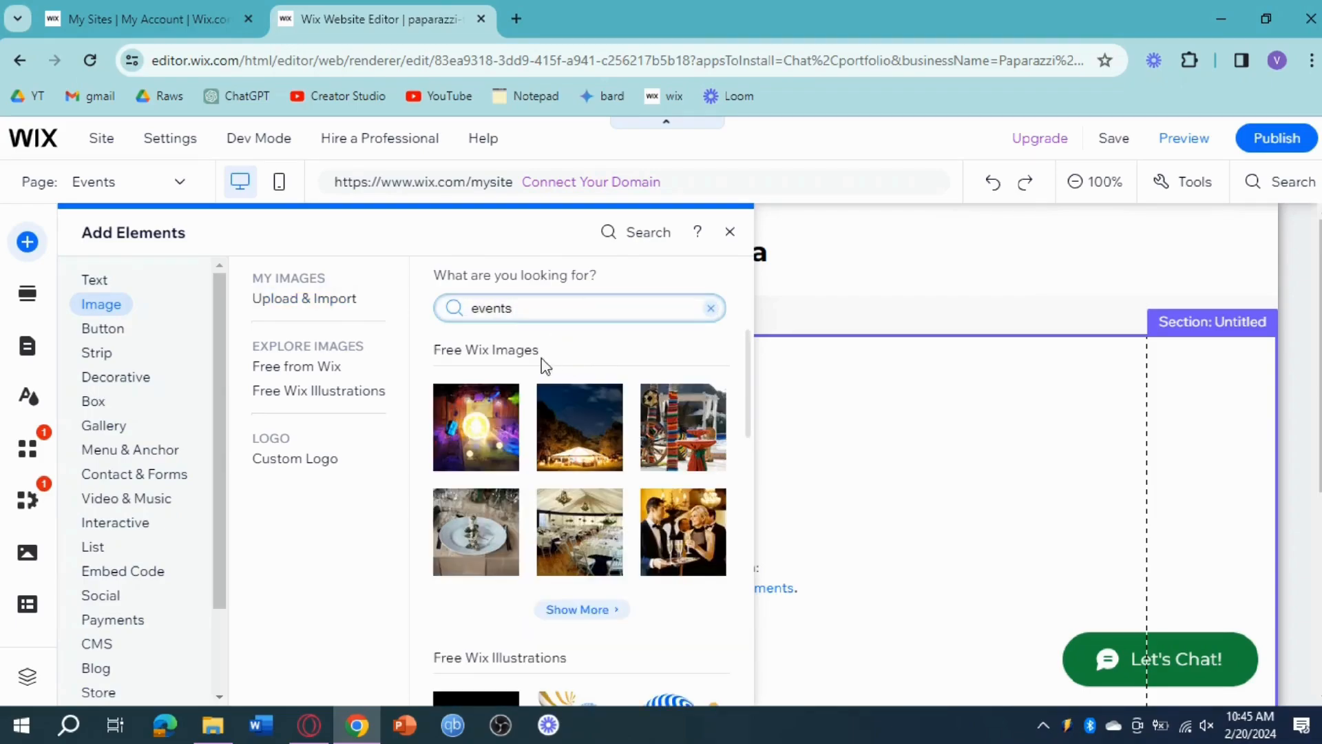
Step: Search the editor for "events" and add the Wix Events & Tickets app to the site
{"action": "left_click", "coordinate": [649, 235]}
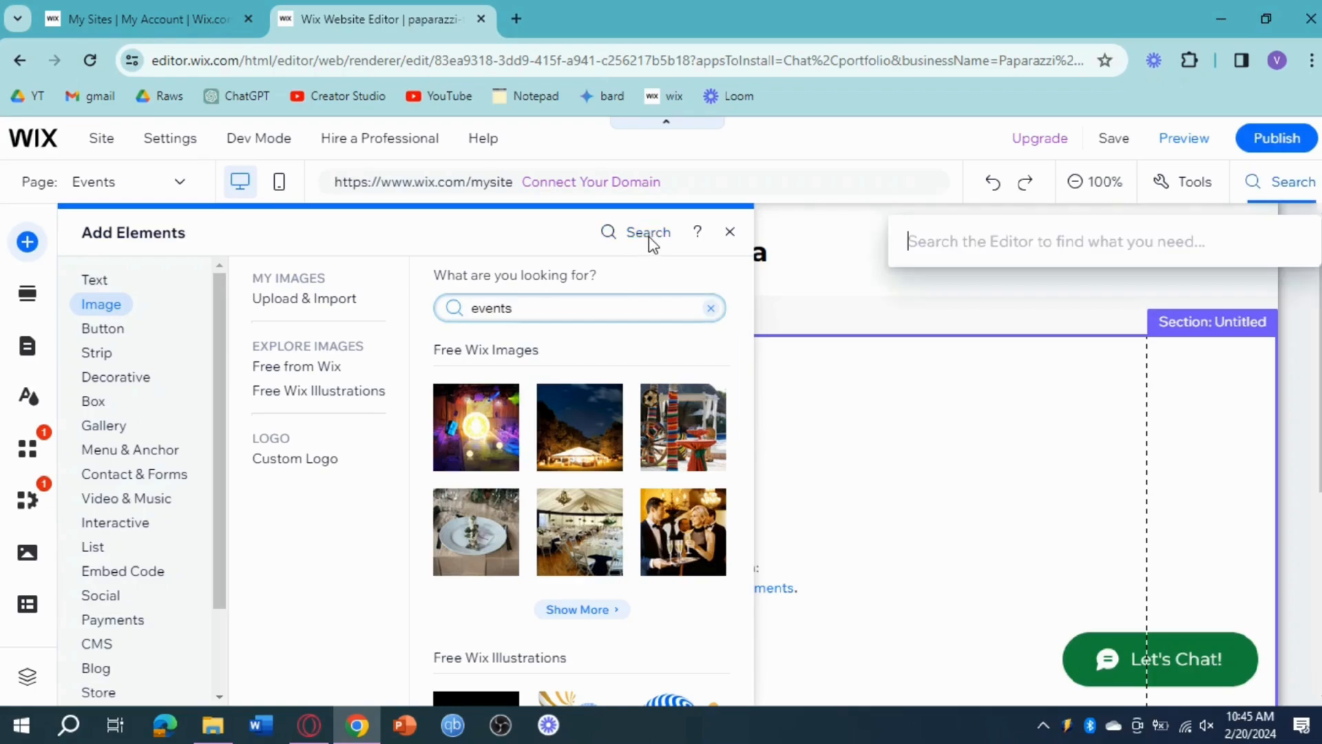
{"action": "type", "text": "eve"}
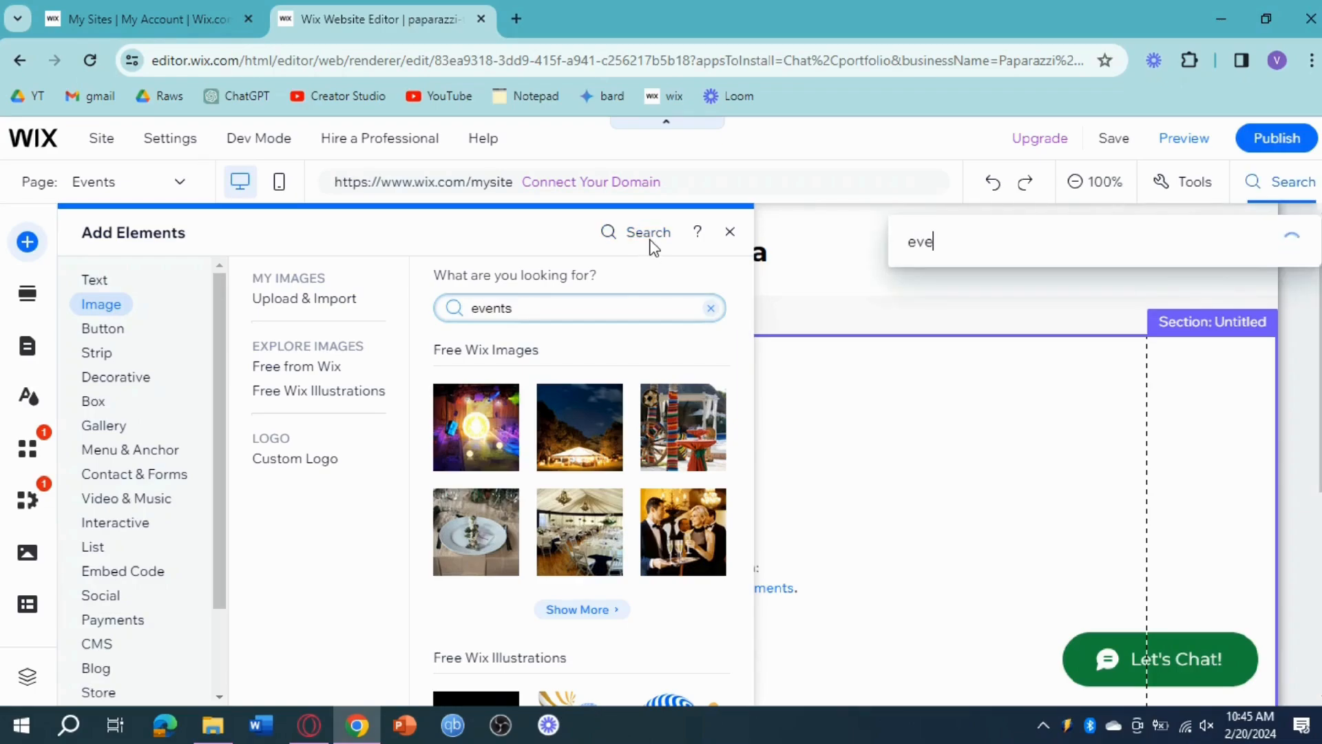
{"action": "type", "text": "nts"}
{"action": "key", "text": "ctrl+a"}
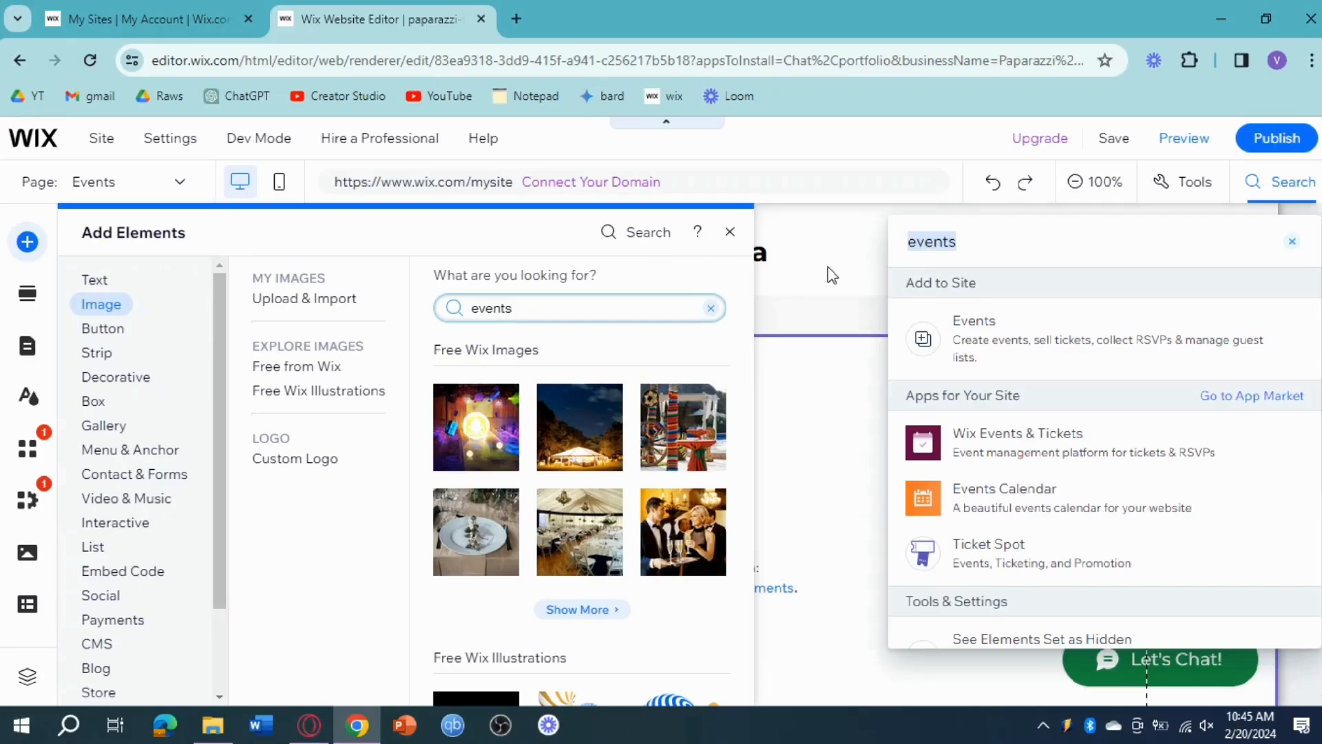
{"action": "left_click", "coordinate": [1036, 347]}
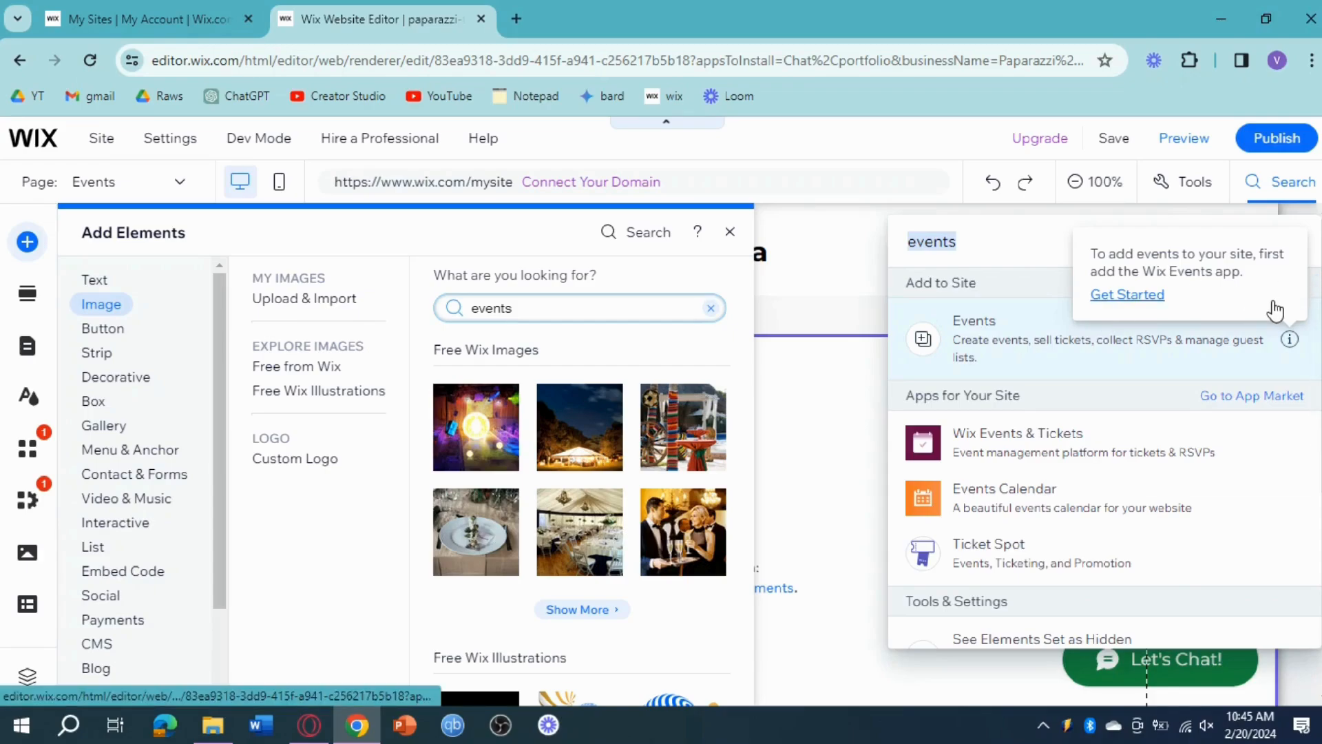
{"action": "left_click", "coordinate": [1071, 455]}
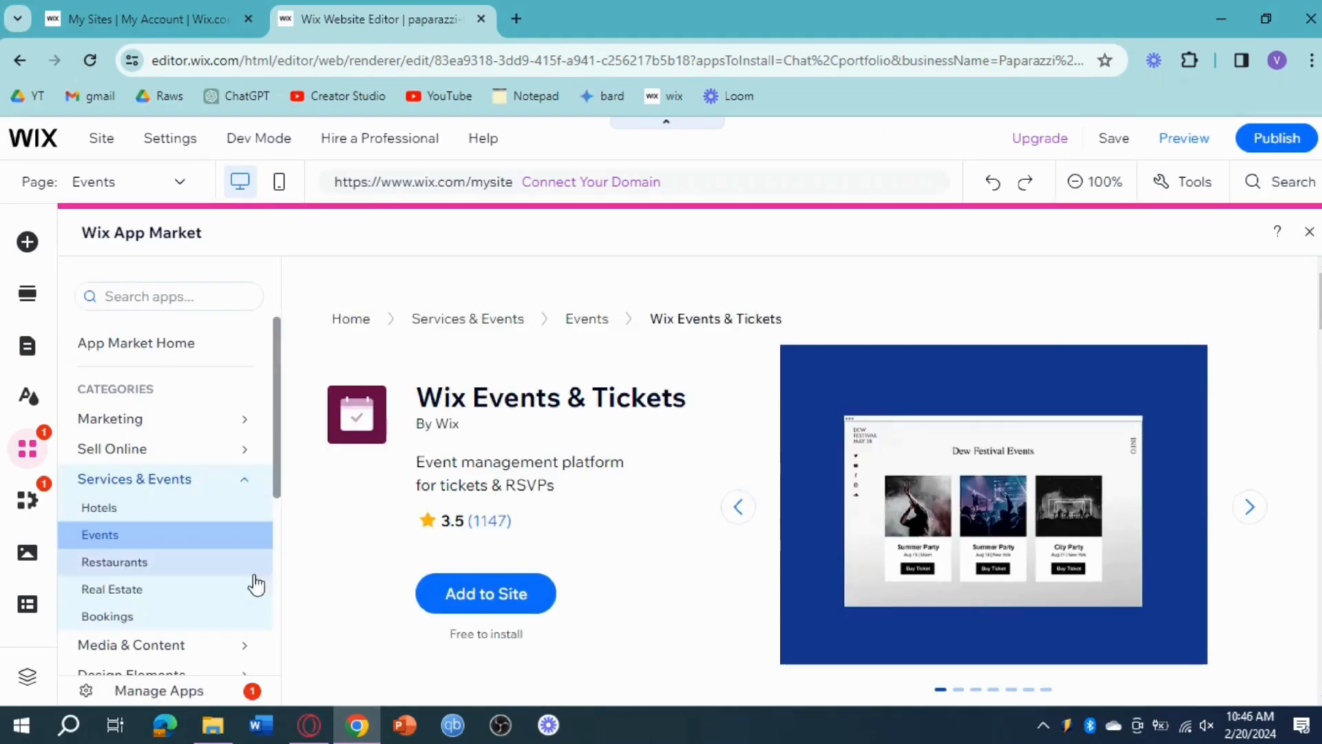
{"action": "left_click", "coordinate": [503, 606]}
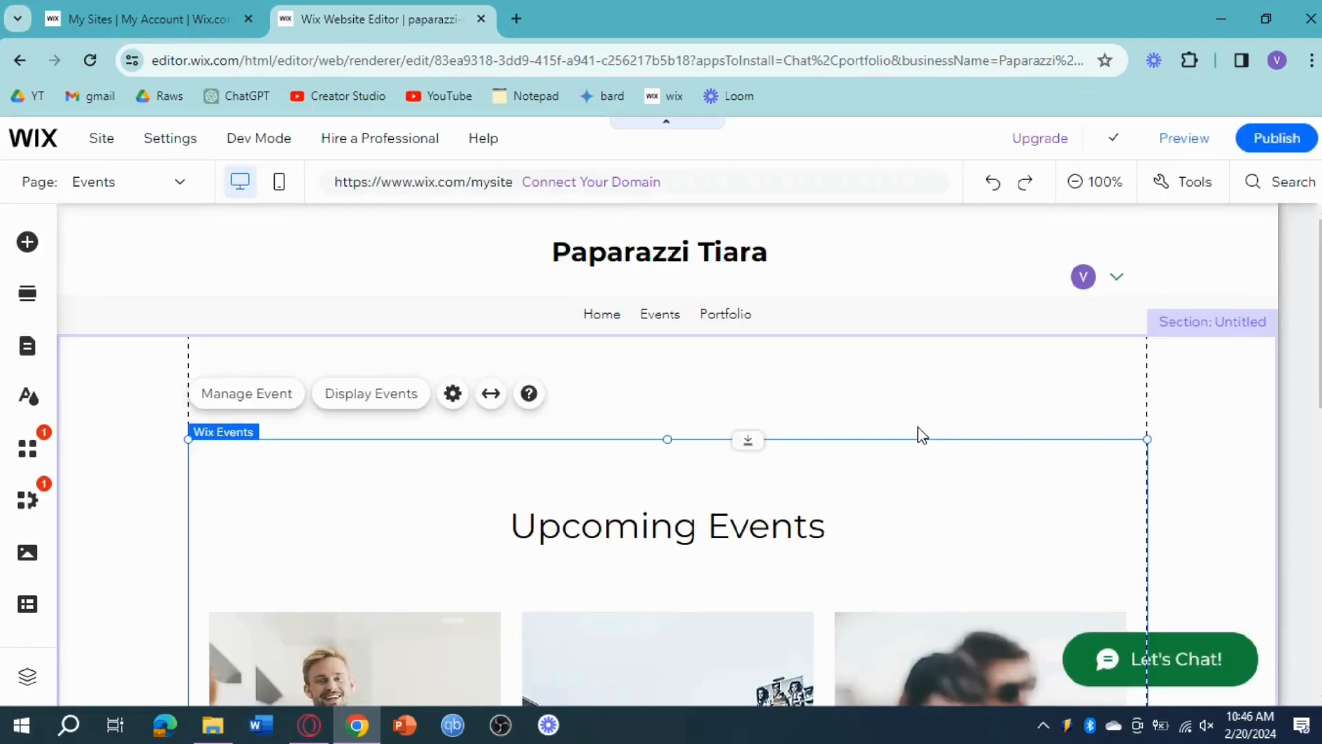
Step: Open event management from the Upcoming Events widget and start creating a new event
{"action": "scroll", "coordinate": [495, 449], "scroll_direction": "down", "scroll_amount": 3}
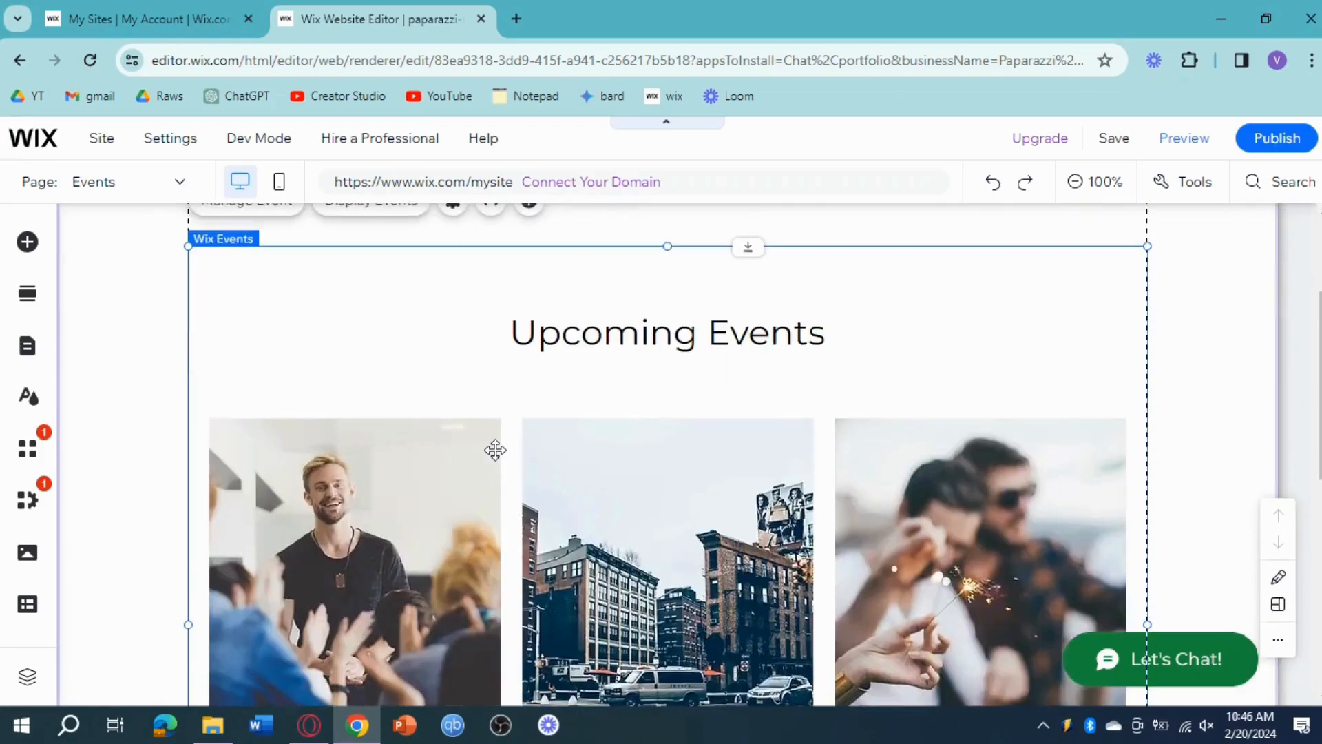
{"action": "scroll", "coordinate": [642, 451], "scroll_direction": "down", "scroll_amount": 4}
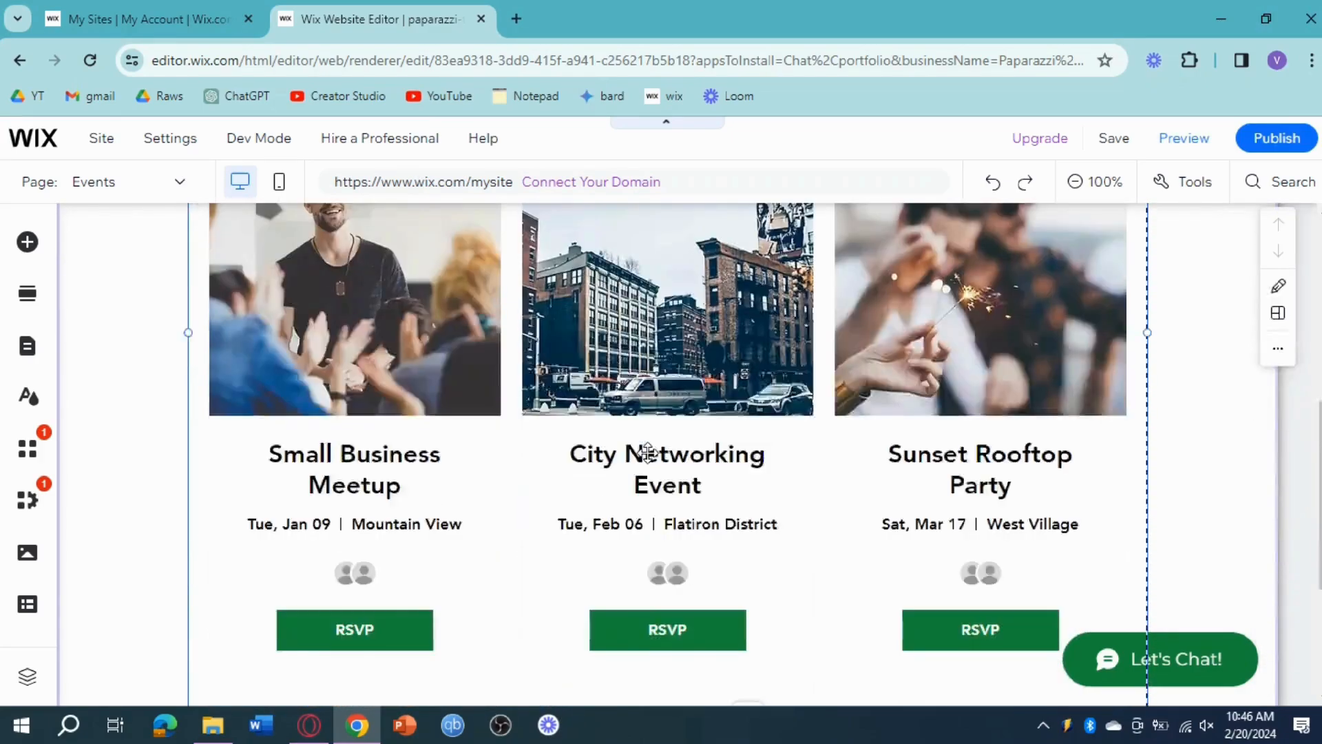
{"action": "scroll", "coordinate": [647, 452], "scroll_direction": "up", "scroll_amount": 4}
{"action": "scroll", "coordinate": [768, 396], "scroll_direction": "down", "scroll_amount": 4}
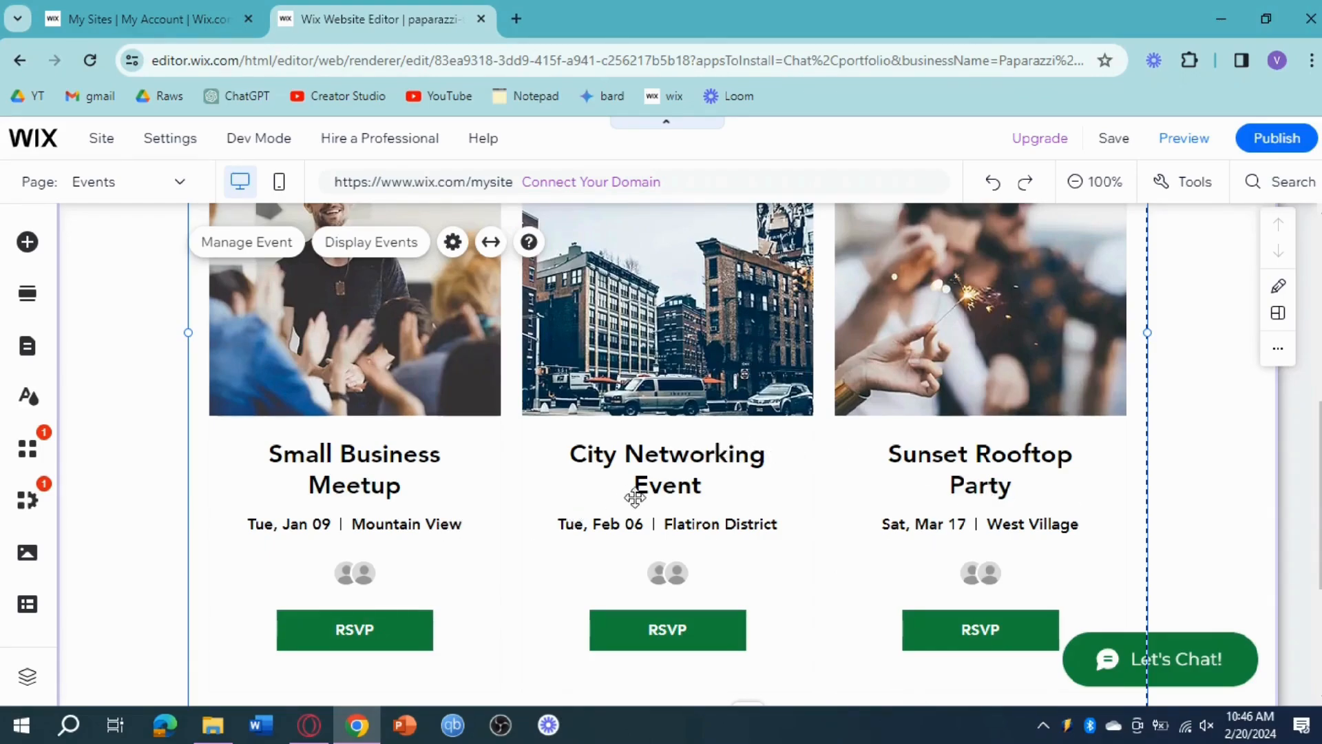
{"action": "scroll", "coordinate": [802, 511], "scroll_direction": "up", "scroll_amount": 3}
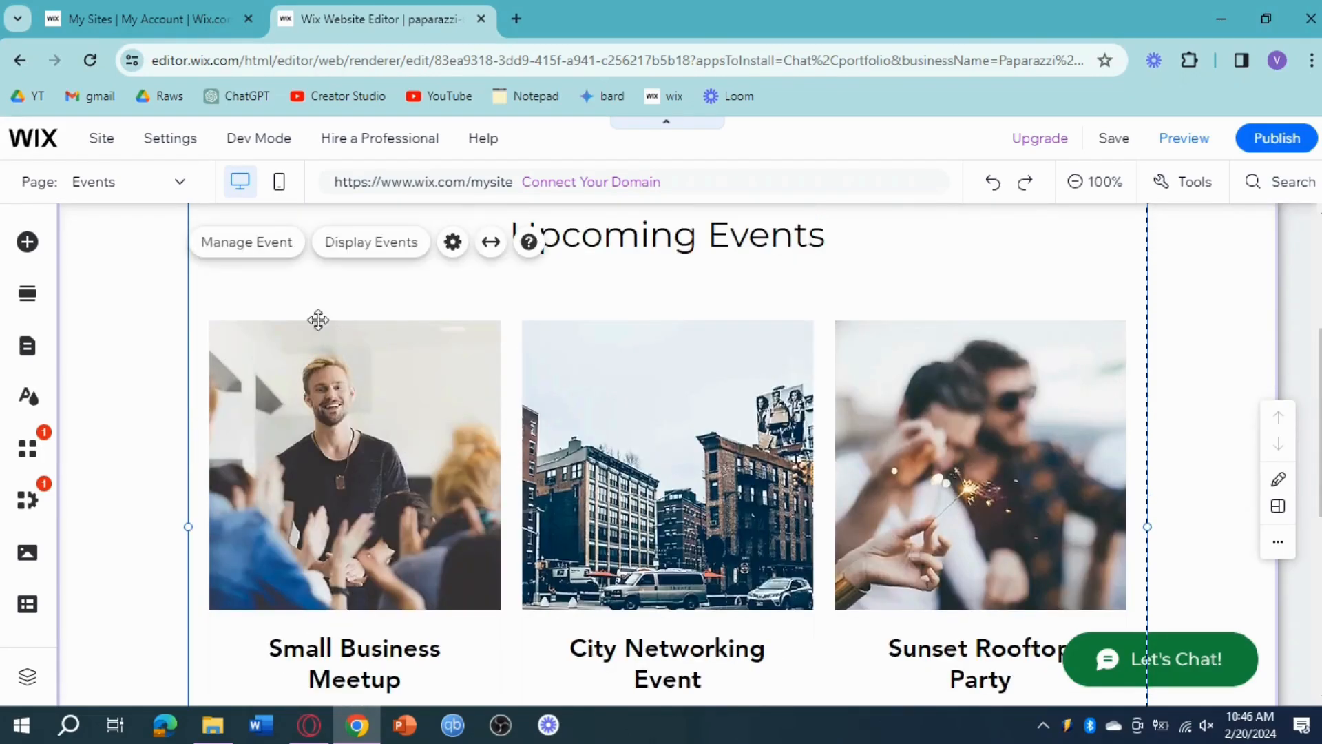
{"action": "left_click", "coordinate": [243, 249]}
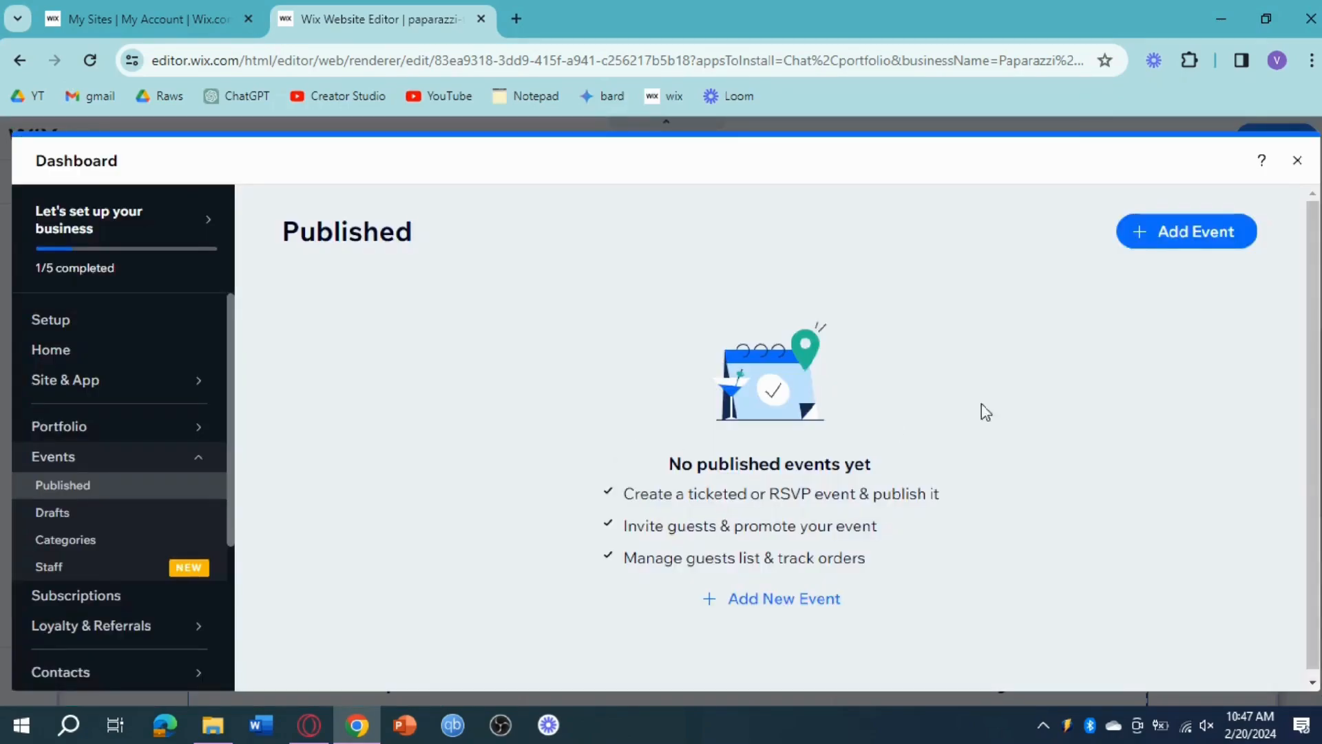
{"action": "left_click", "coordinate": [1174, 237]}
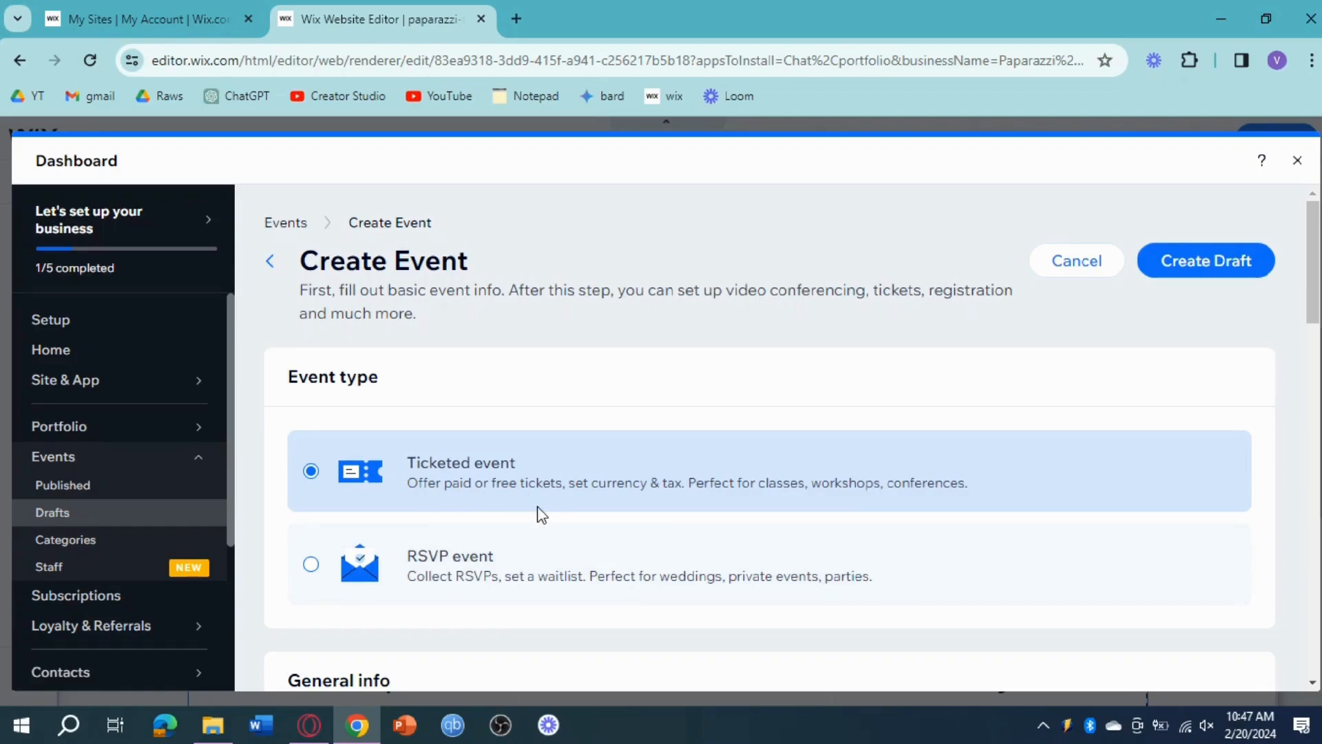
Step: Name the new ticketed event "Rally for Freedom Run"
{"action": "scroll", "coordinate": [723, 460], "scroll_direction": "down", "scroll_amount": 4}
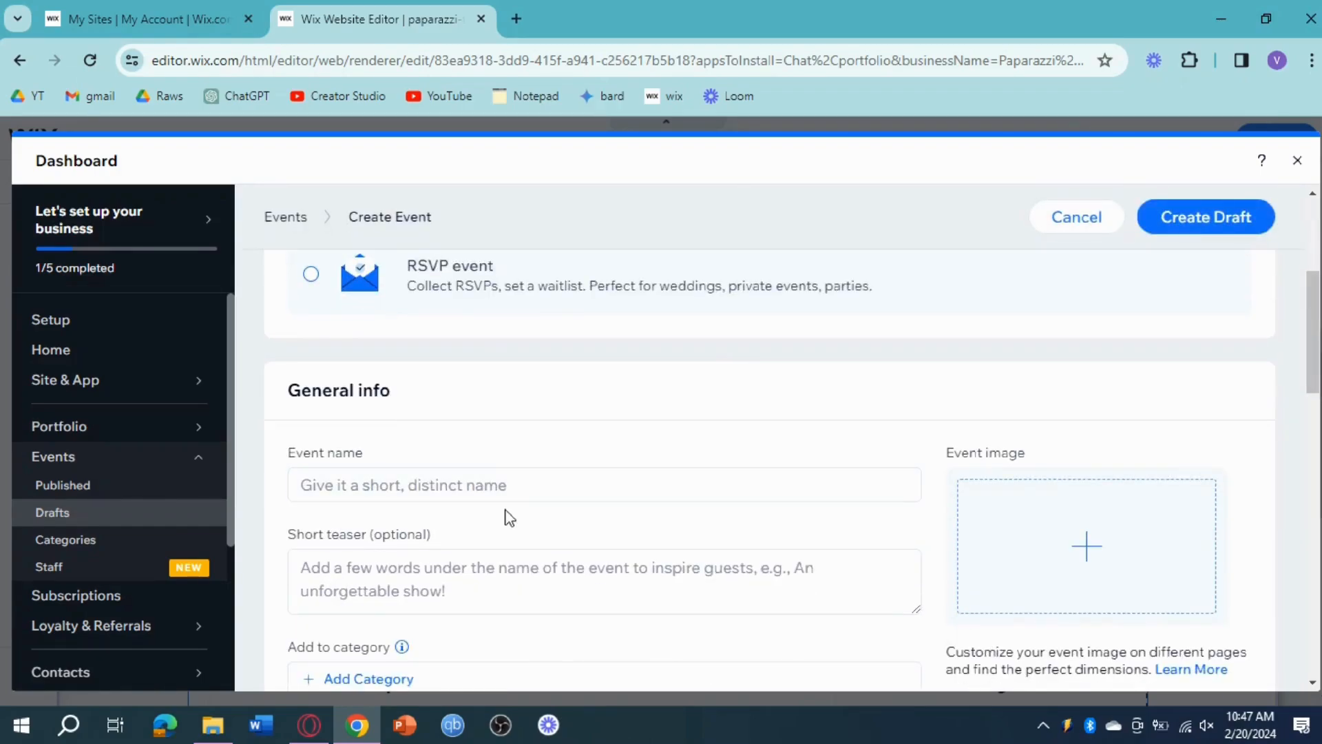
{"action": "left_click", "coordinate": [531, 492]}
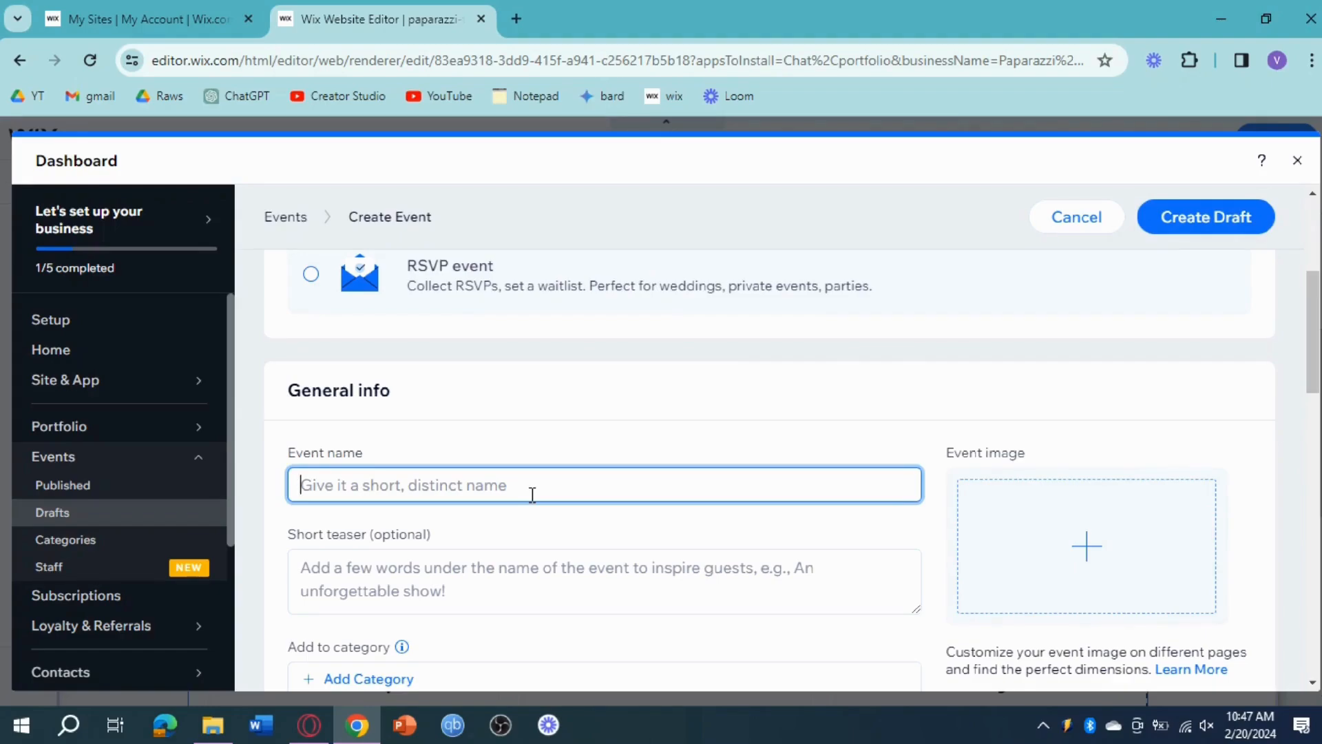
{"action": "type", "text": "Rall"}
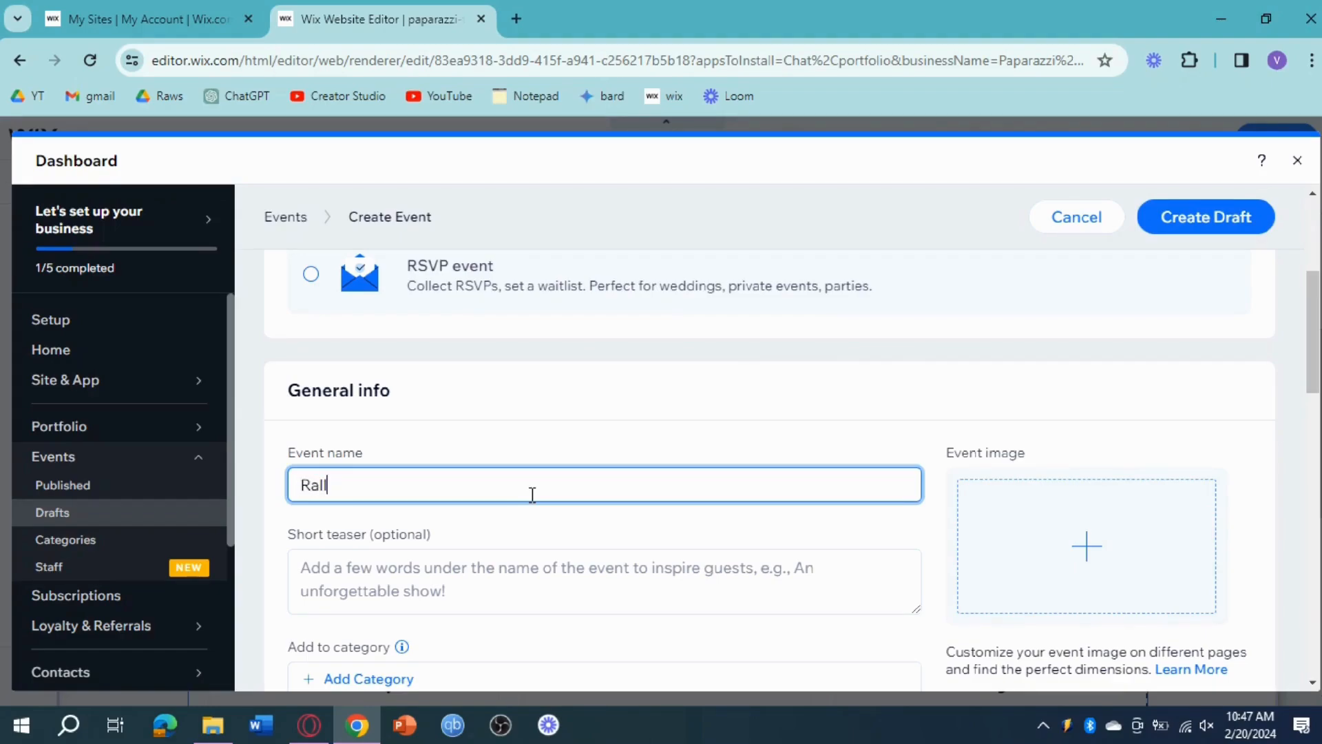
{"action": "type", "text": "y for Freedom Run"}
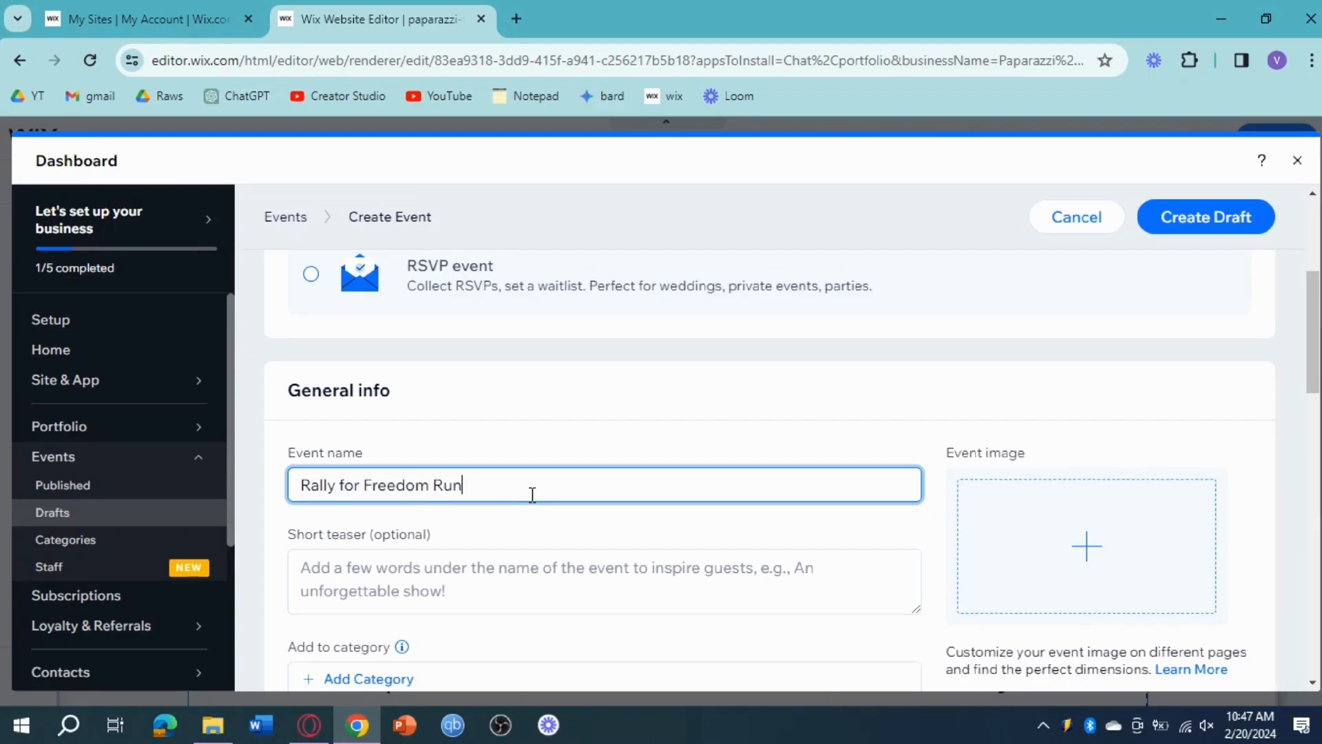
{"action": "scroll", "coordinate": [532, 494], "scroll_direction": "down", "scroll_amount": 2}
{"action": "scroll", "coordinate": [487, 458], "scroll_direction": "down", "scroll_amount": 3}
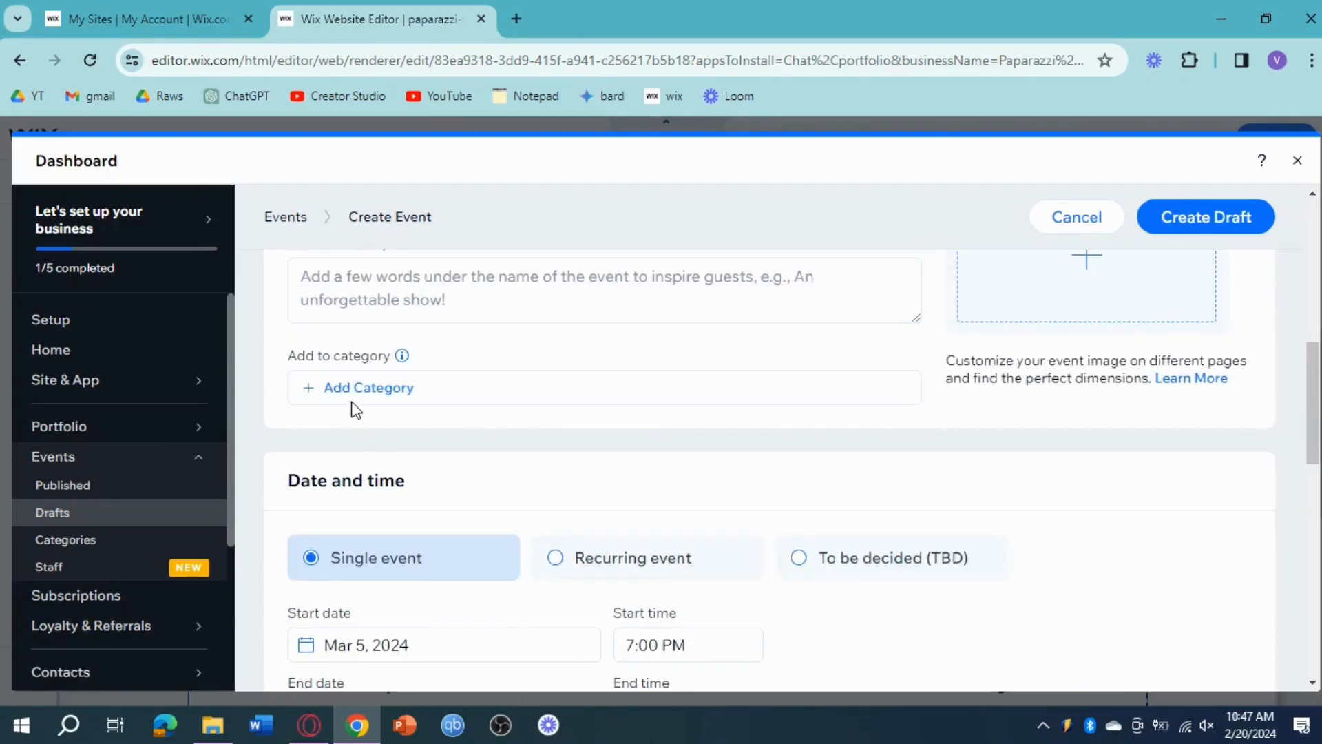
{"action": "left_click", "coordinate": [369, 387]}
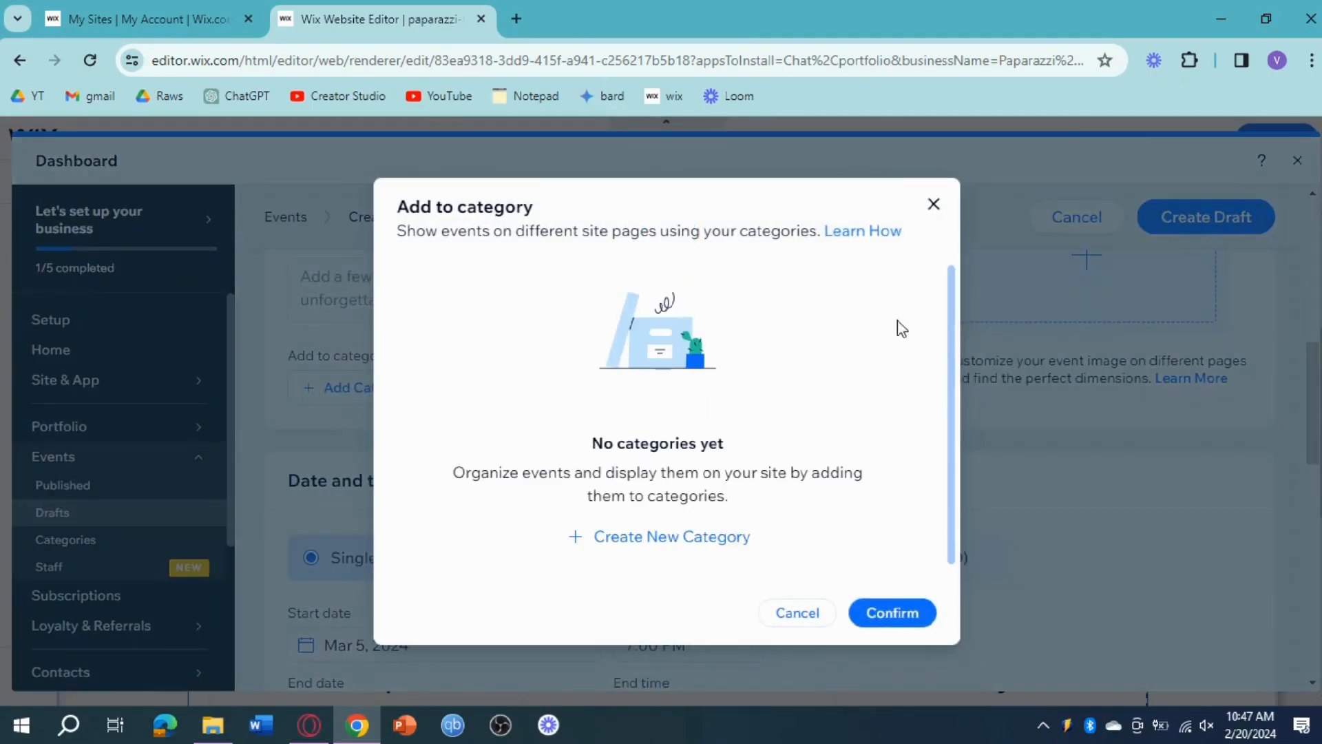
{"action": "left_click", "coordinate": [934, 204]}
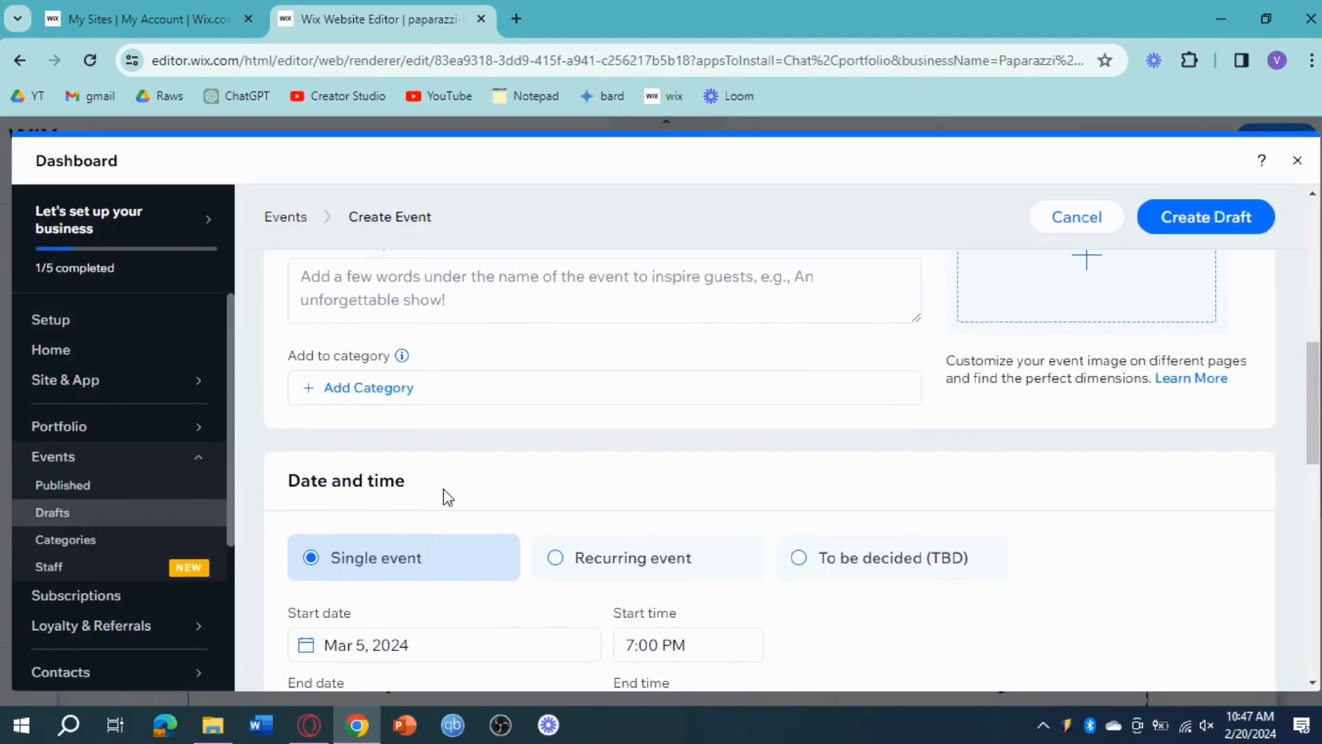
Step: Try to create the event draft with the default date and time and an empty event location
{"action": "scroll", "coordinate": [689, 482], "scroll_direction": "down", "scroll_amount": 1}
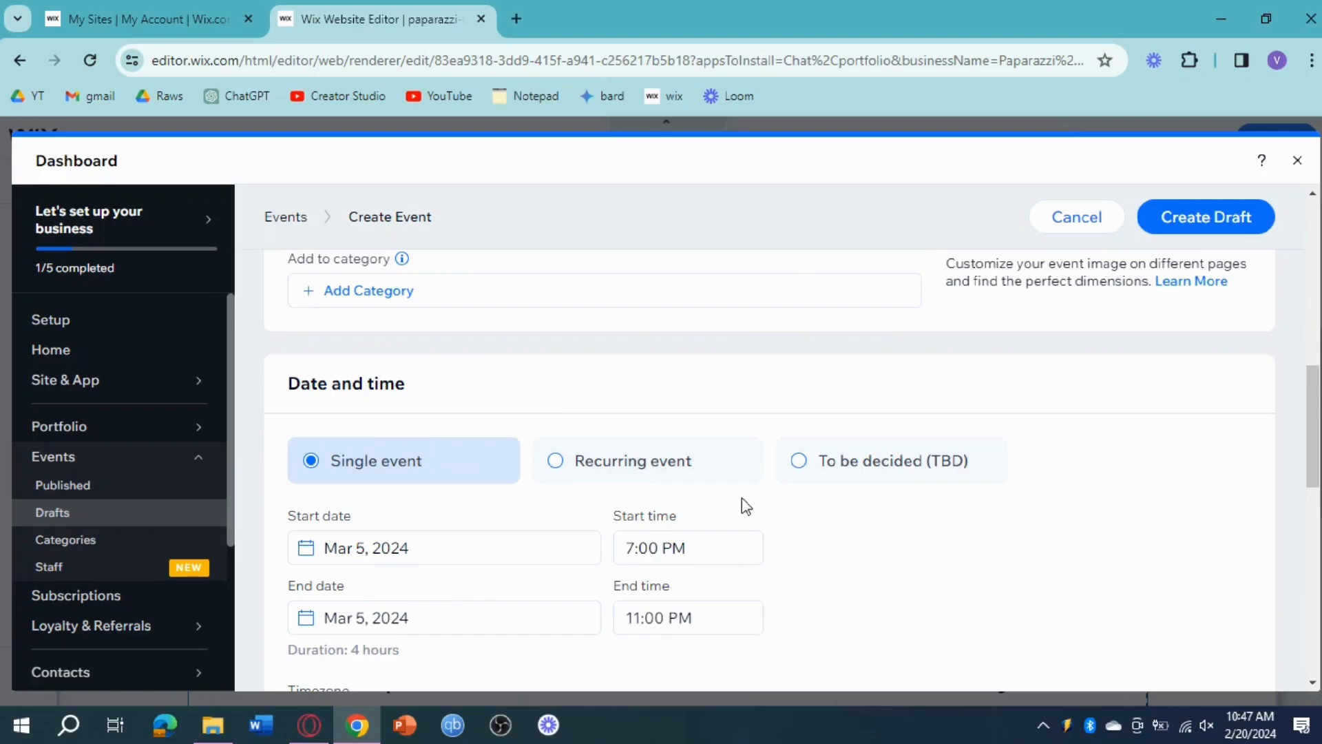
{"action": "scroll", "coordinate": [585, 499], "scroll_direction": "down", "scroll_amount": 1}
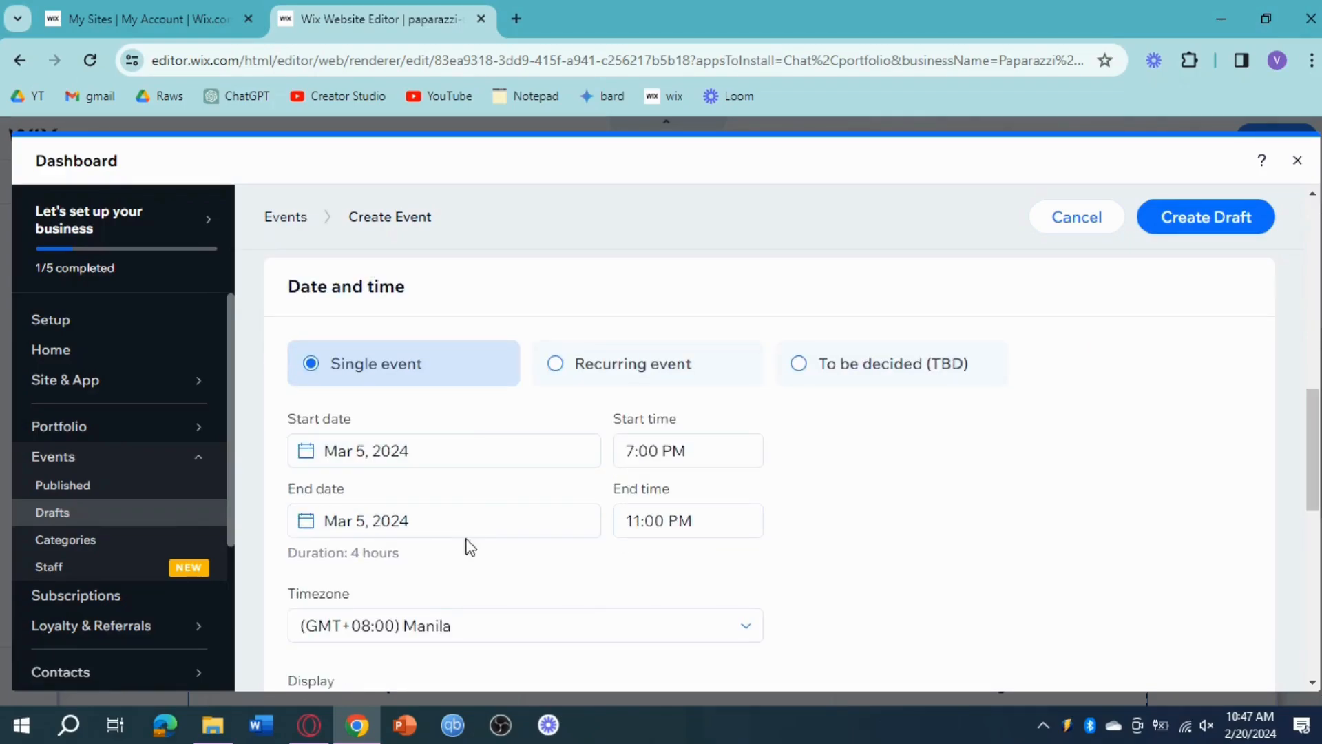
{"action": "scroll", "coordinate": [510, 522], "scroll_direction": "down", "scroll_amount": 3}
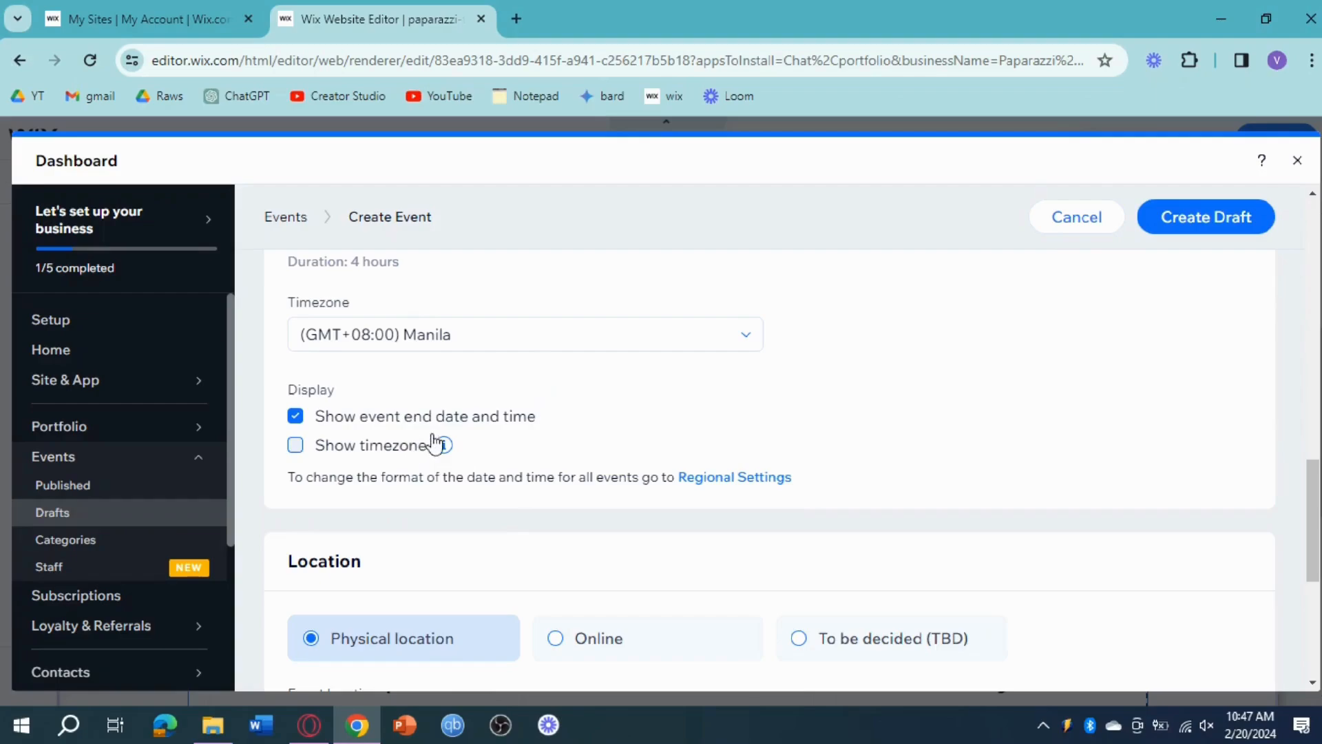
{"action": "scroll", "coordinate": [537, 451], "scroll_direction": "down", "scroll_amount": 2}
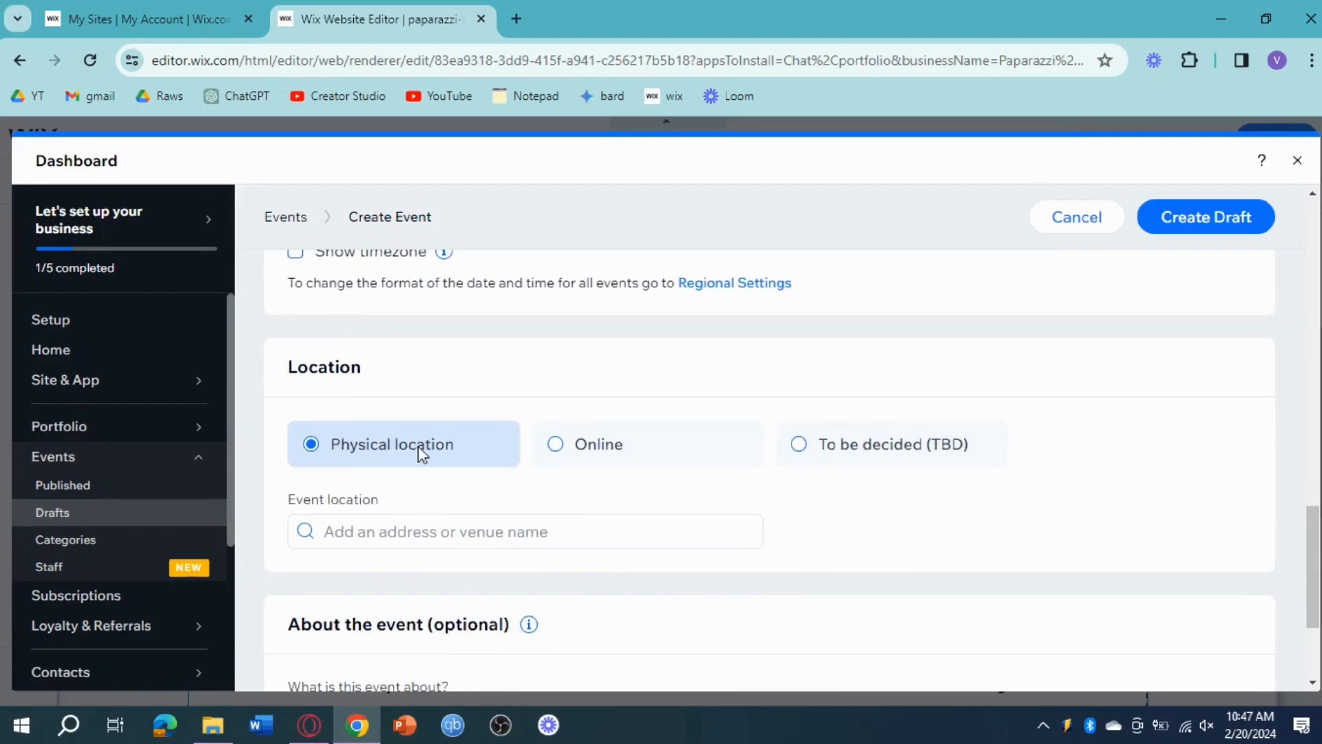
{"action": "scroll", "coordinate": [605, 441], "scroll_direction": "down", "scroll_amount": 2}
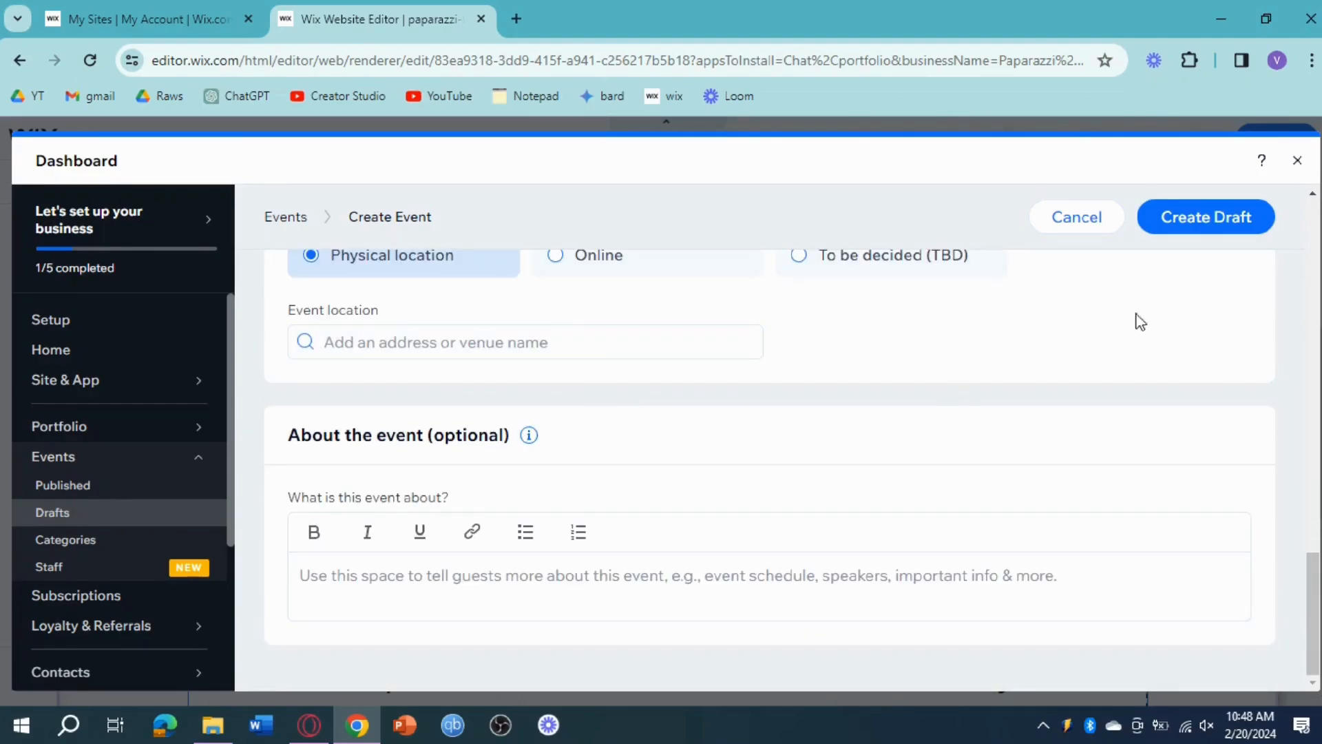
{"action": "left_click", "coordinate": [1198, 217]}
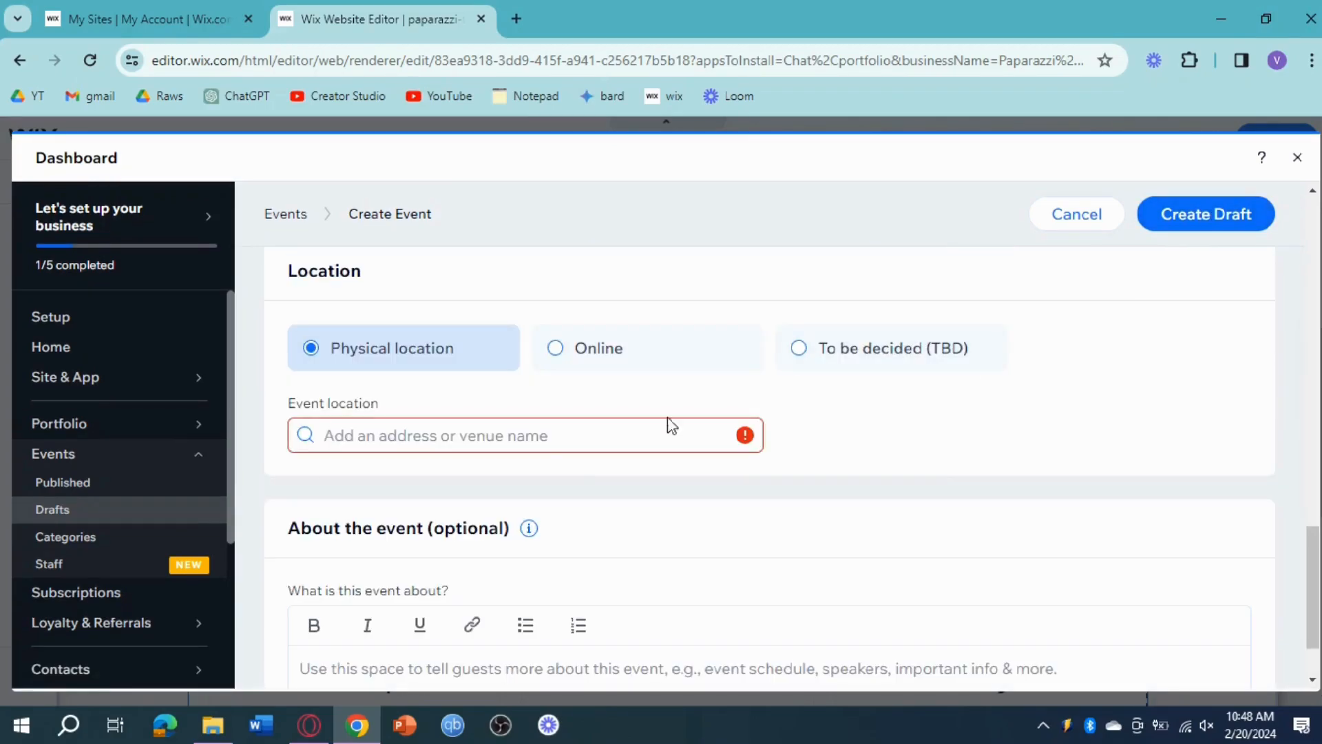
Step: Set the physical event location to Manila, Metro Manila, Philippines, and create the event draft
{"action": "left_click", "coordinate": [526, 444]}
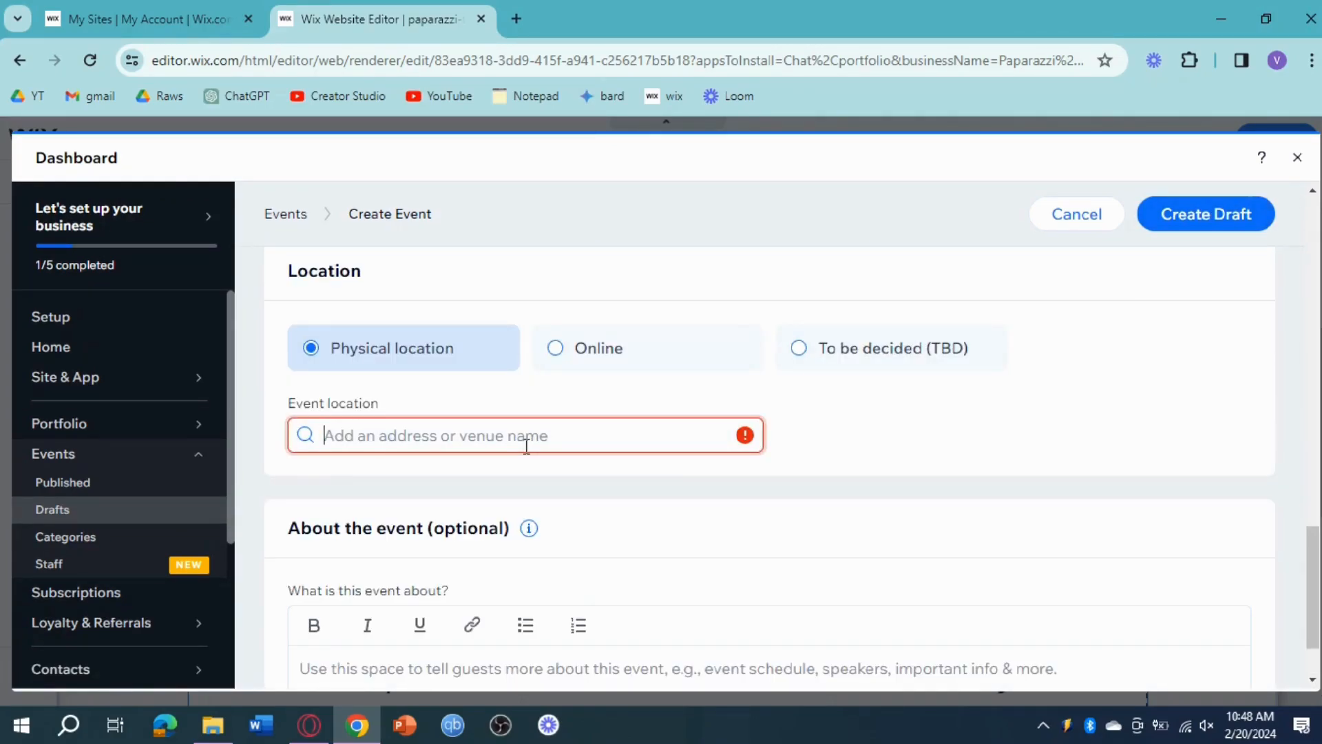
{"action": "type", "text": "Manila"}
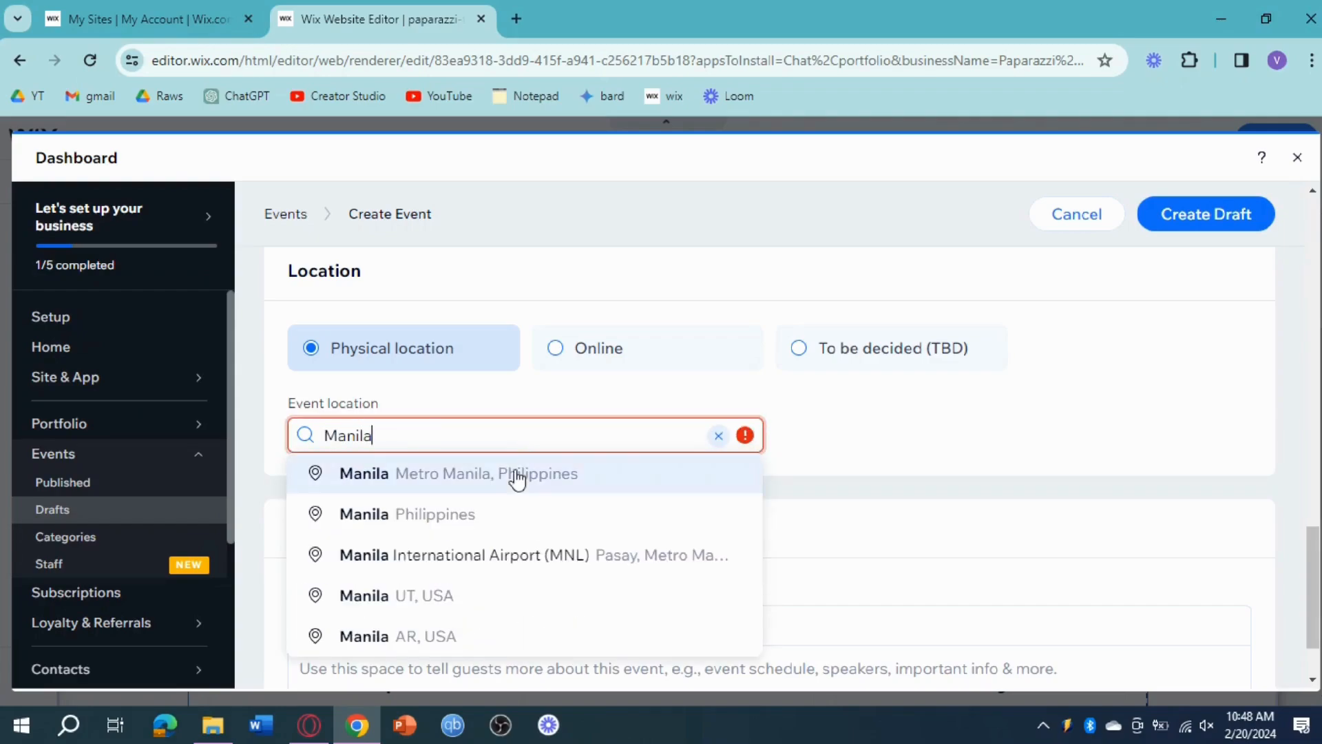
{"action": "left_click", "coordinate": [521, 473]}
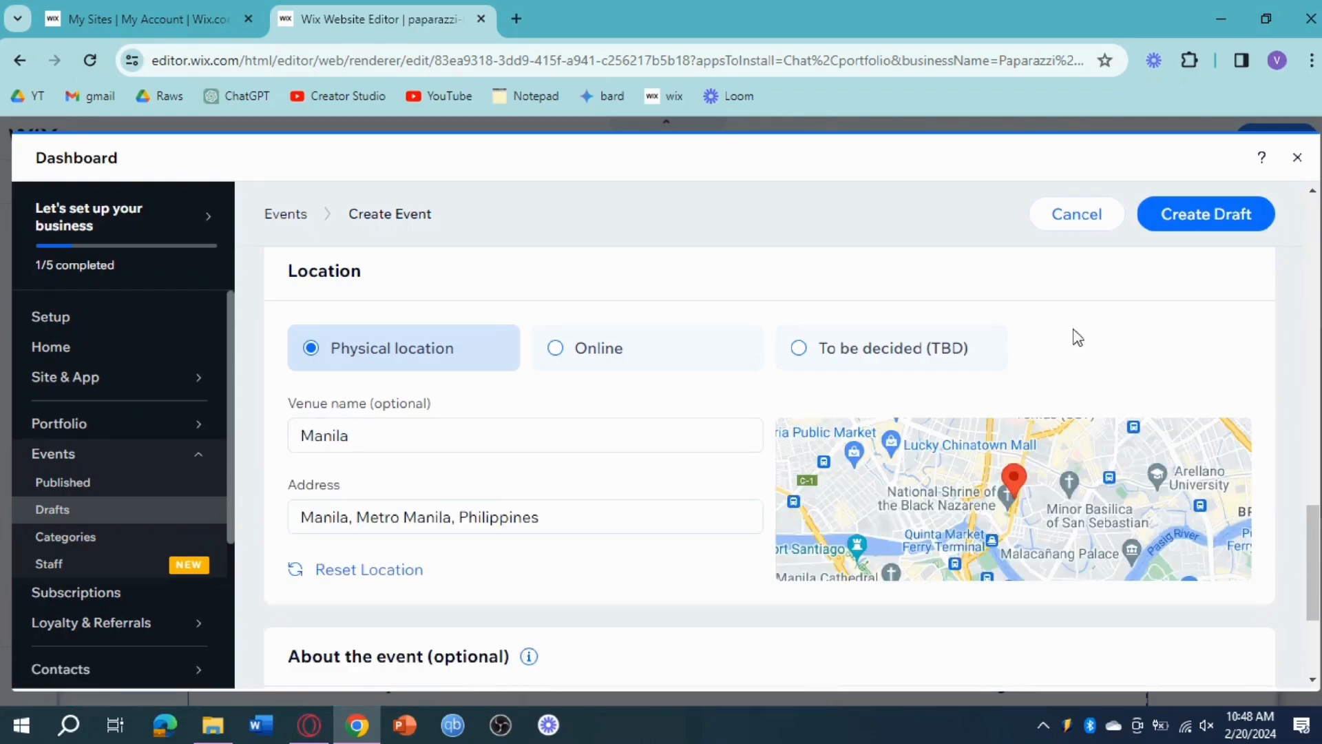
{"action": "left_click", "coordinate": [1210, 213]}
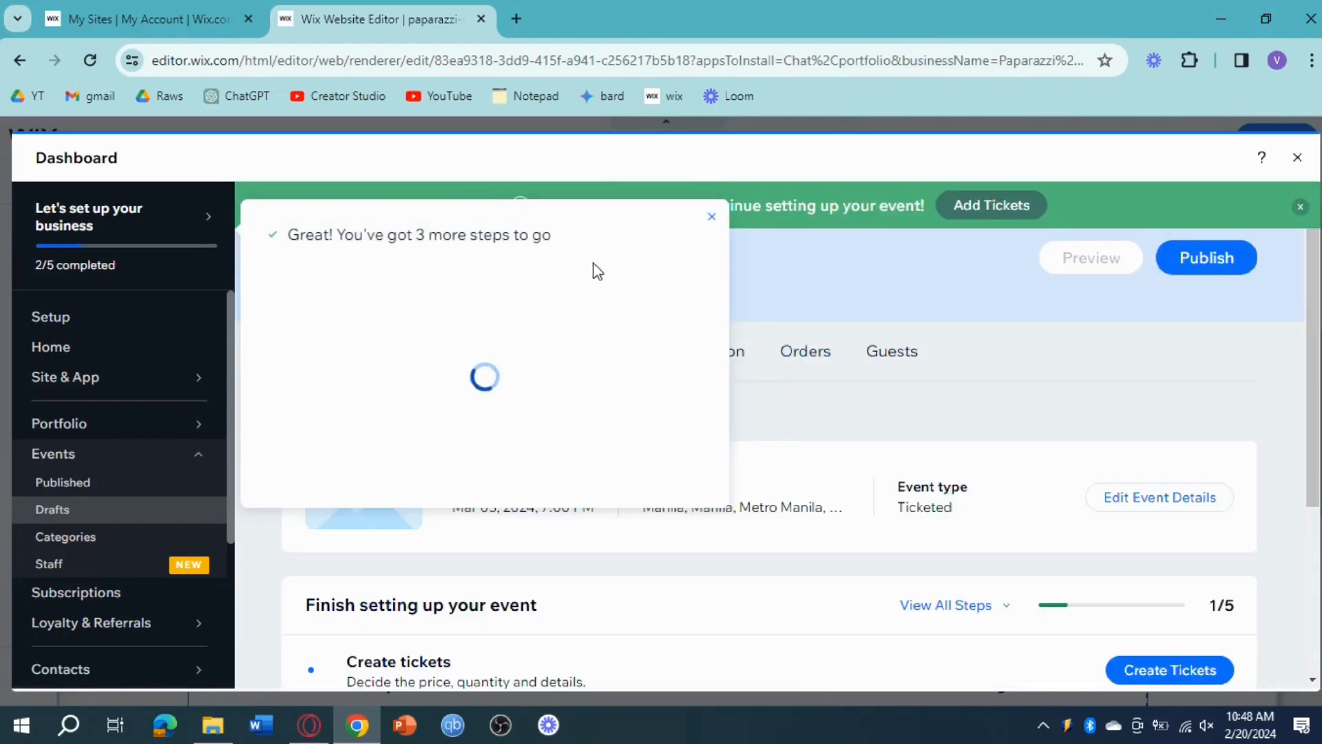
{"action": "left_click", "coordinate": [712, 217]}
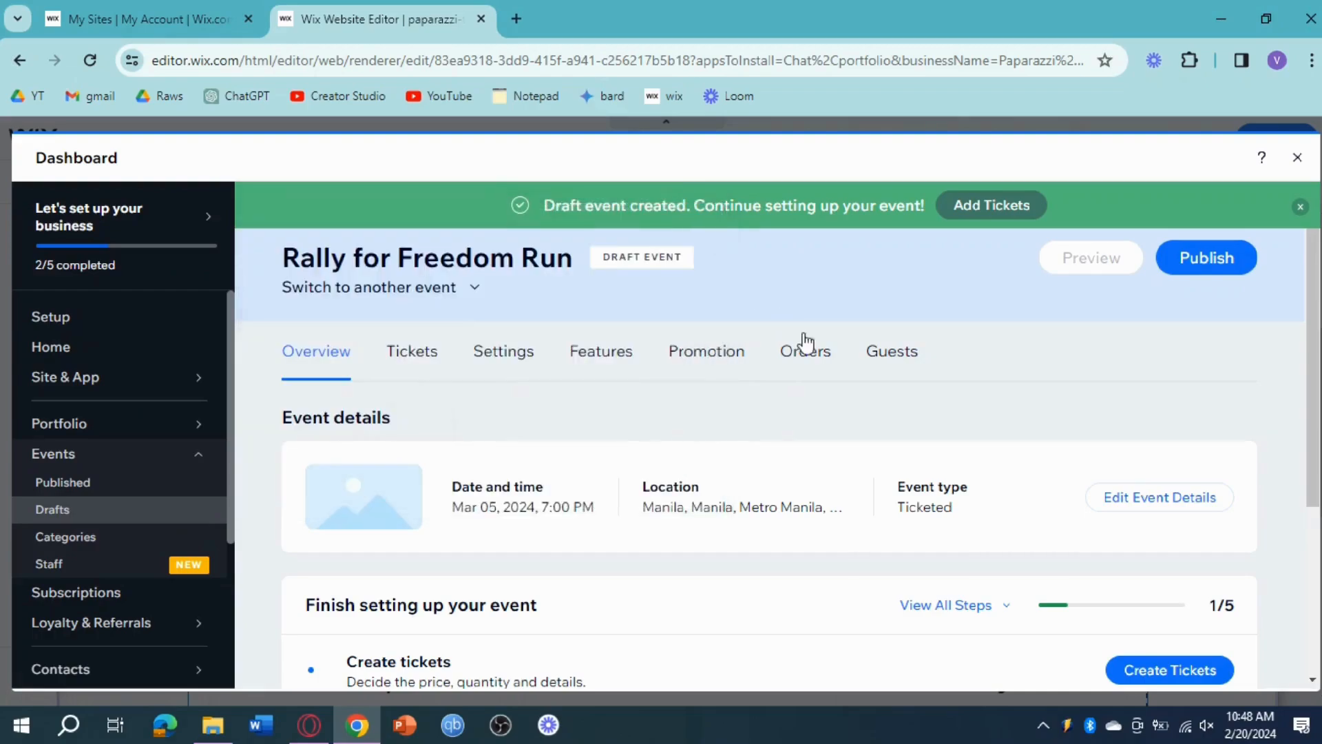
Step: Start creating a ticket for the Rally for Freedom Run event and name it "Early Bird"
{"action": "scroll", "coordinate": [1166, 602], "scroll_direction": "down", "scroll_amount": 1}
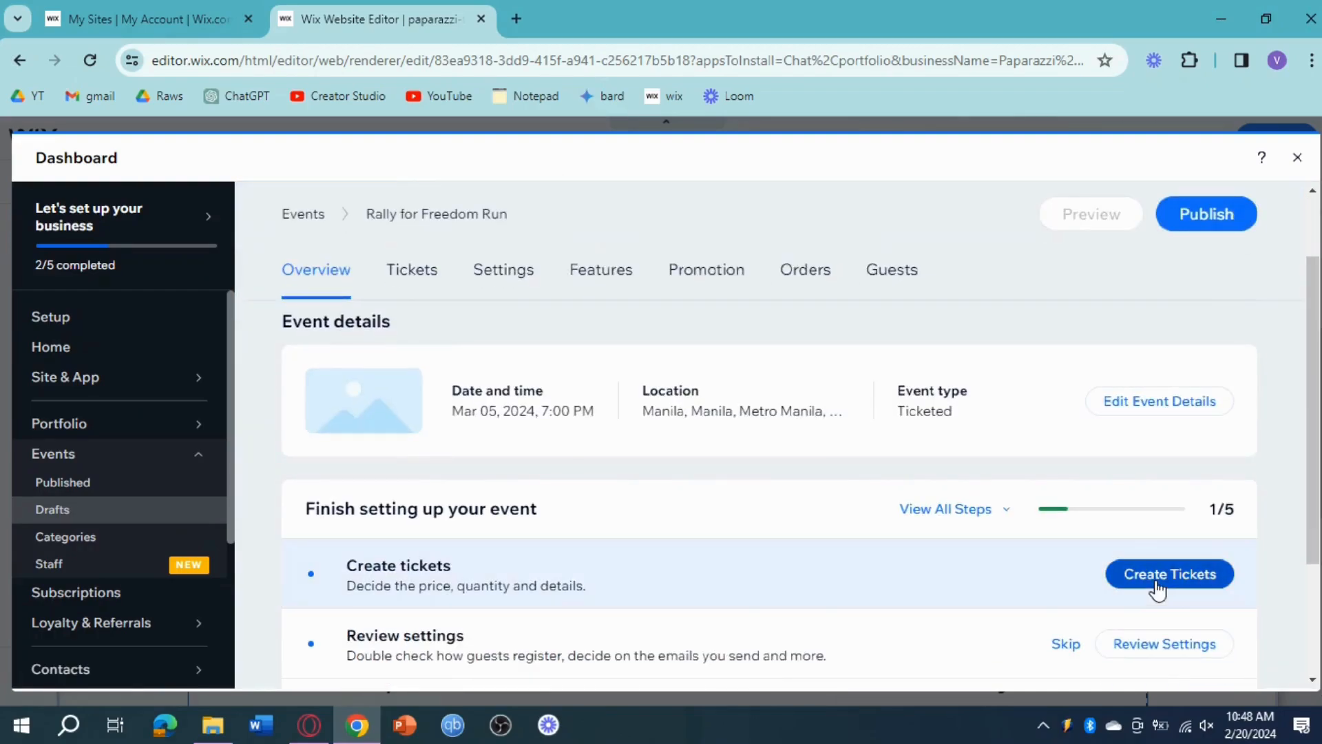
{"action": "left_click", "coordinate": [1157, 574]}
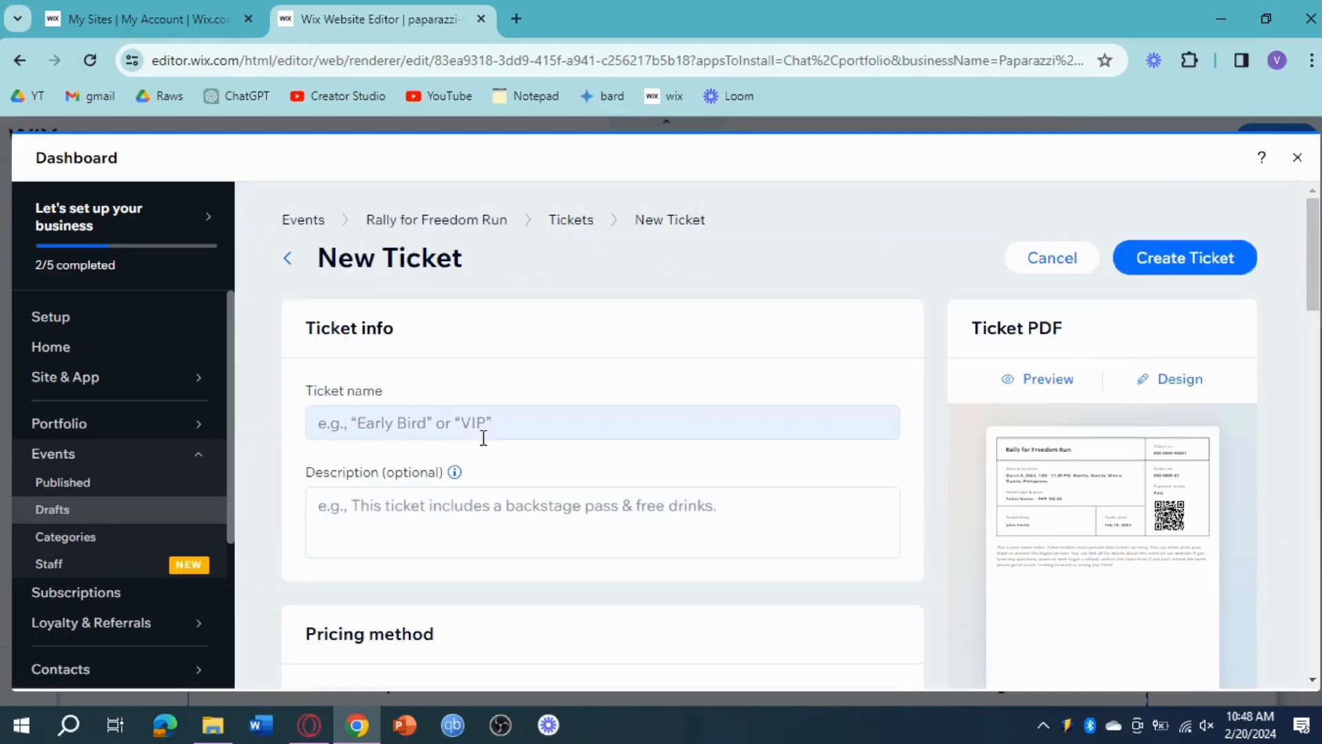
{"action": "left_click", "coordinate": [529, 427]}
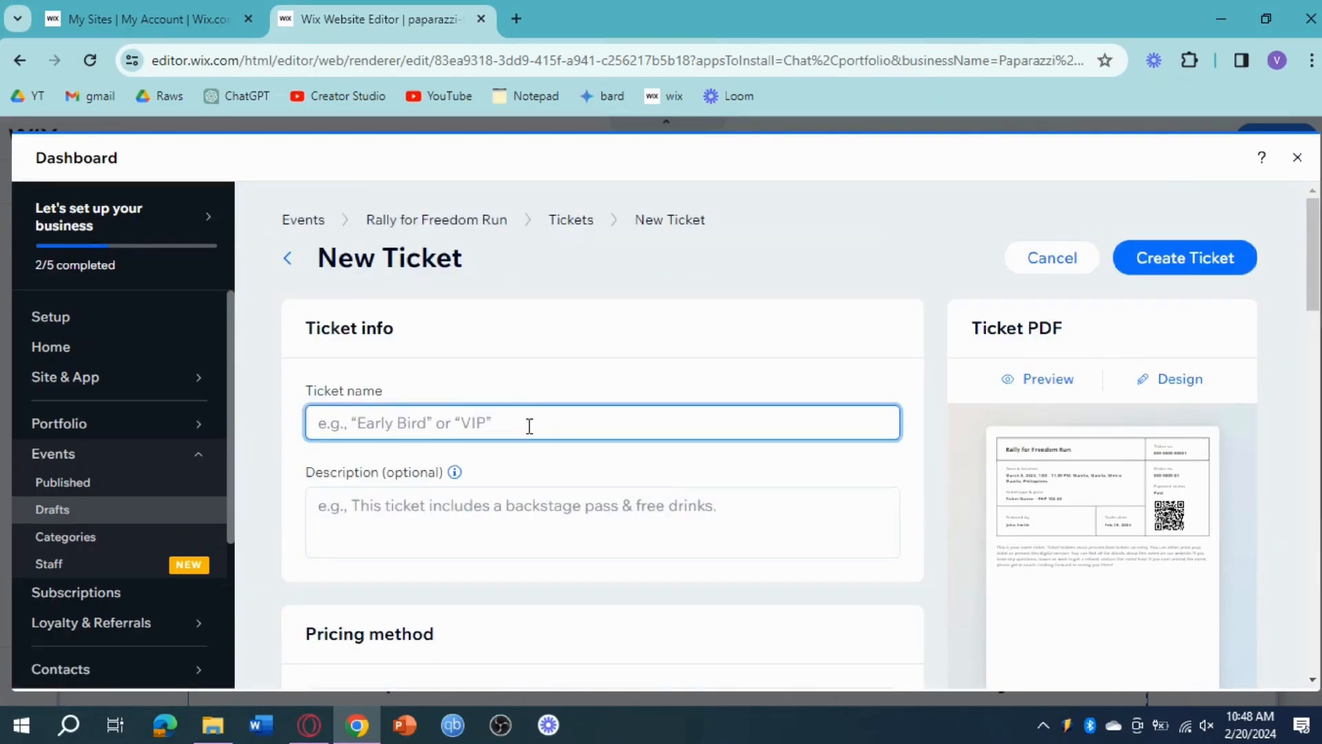
{"action": "type", "text": "Early "}
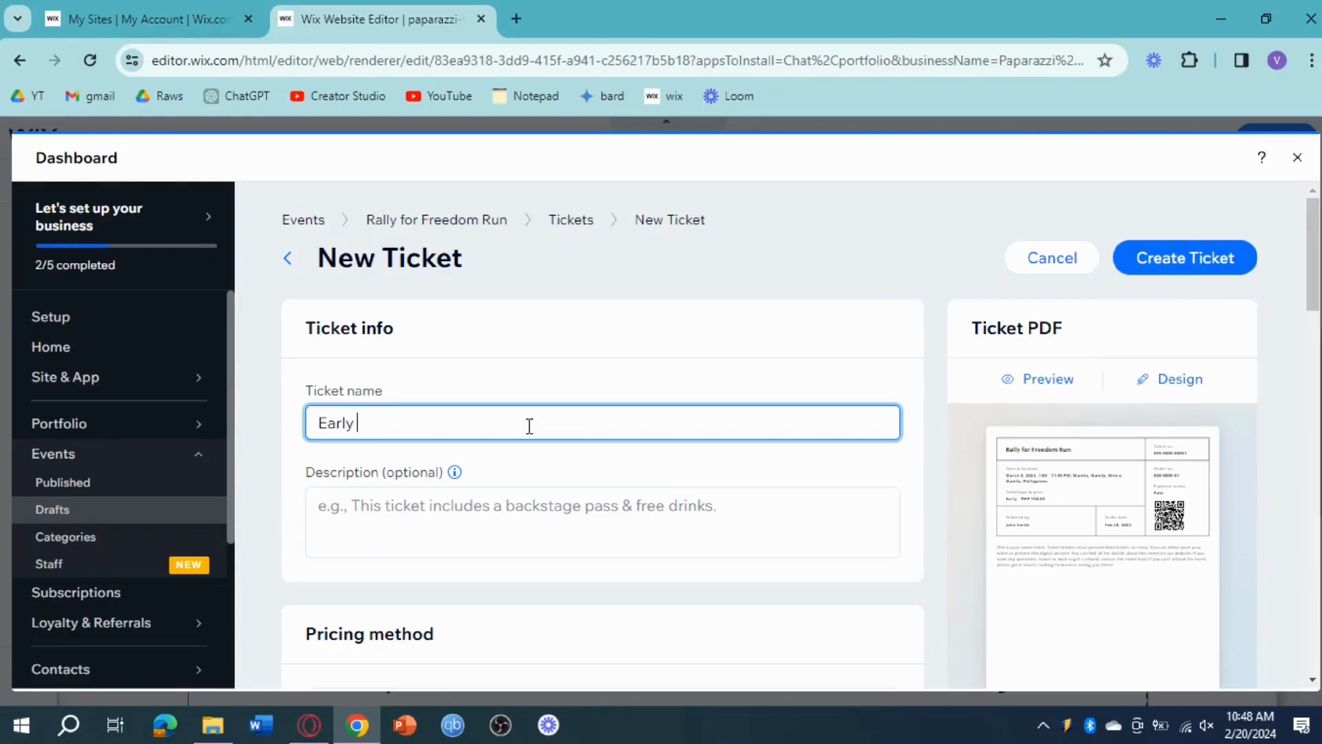
{"action": "type", "text": "Bir"}
{"action": "key", "text": "BackSpace"}
{"action": "key", "text": "BackSpace"}
{"action": "type", "text": "ird"}
Step: Set the Early Bird ticket's fixed price to 250 Philippine pesos and create the ticket
{"action": "scroll", "coordinate": [528, 426], "scroll_direction": "down", "scroll_amount": 4}
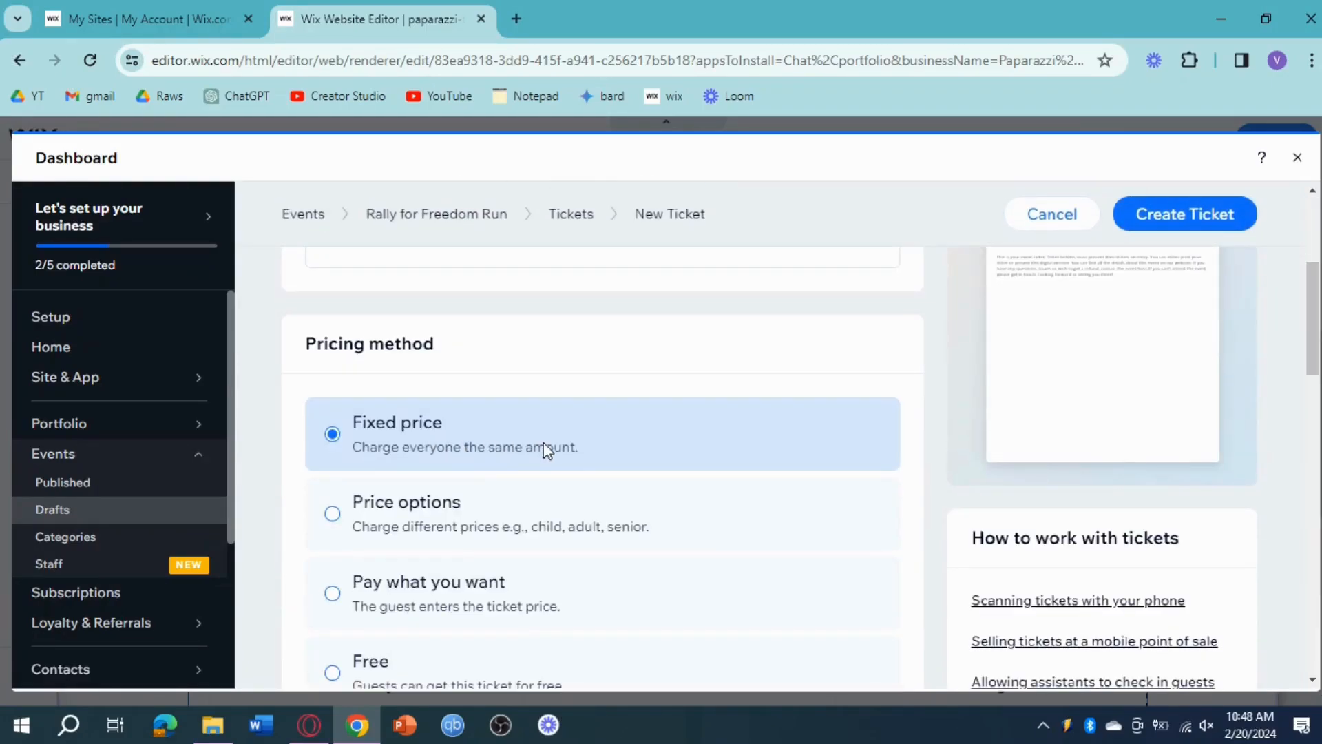
{"action": "scroll", "coordinate": [546, 449], "scroll_direction": "down", "scroll_amount": 5}
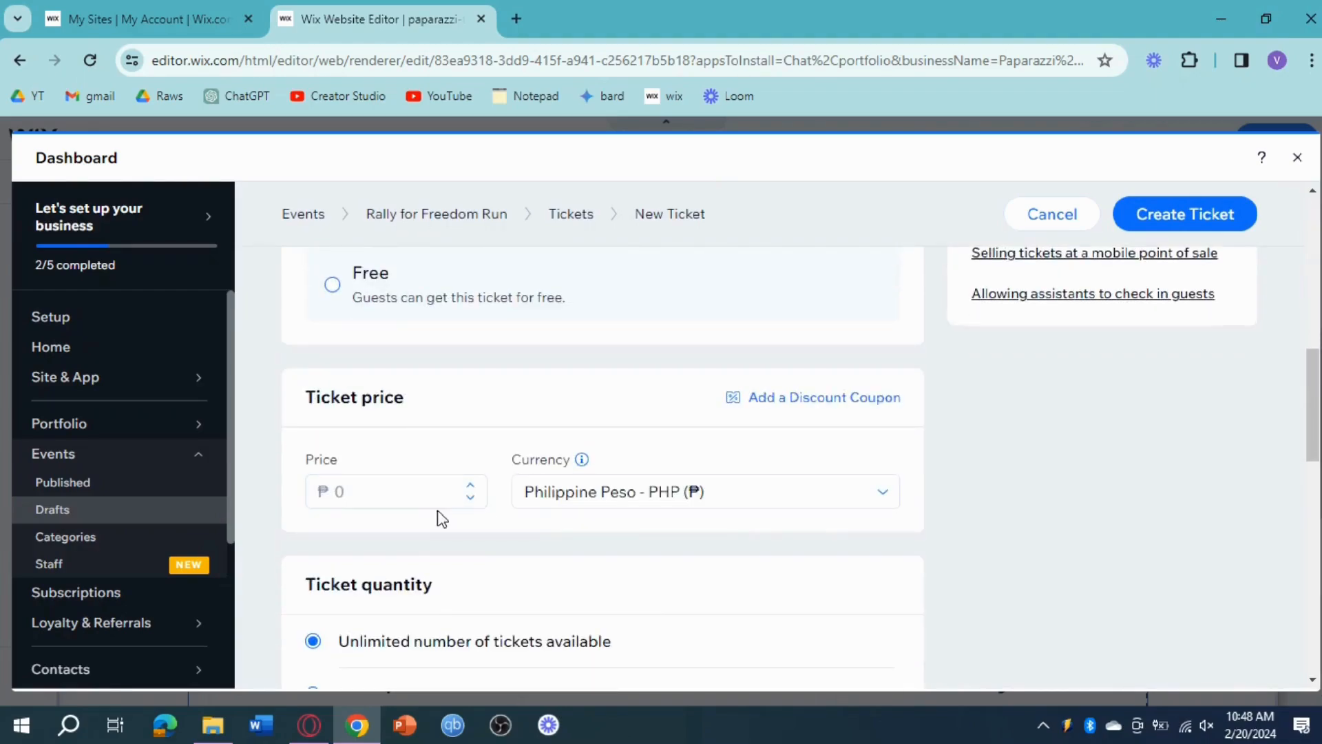
{"action": "left_click", "coordinate": [387, 495]}
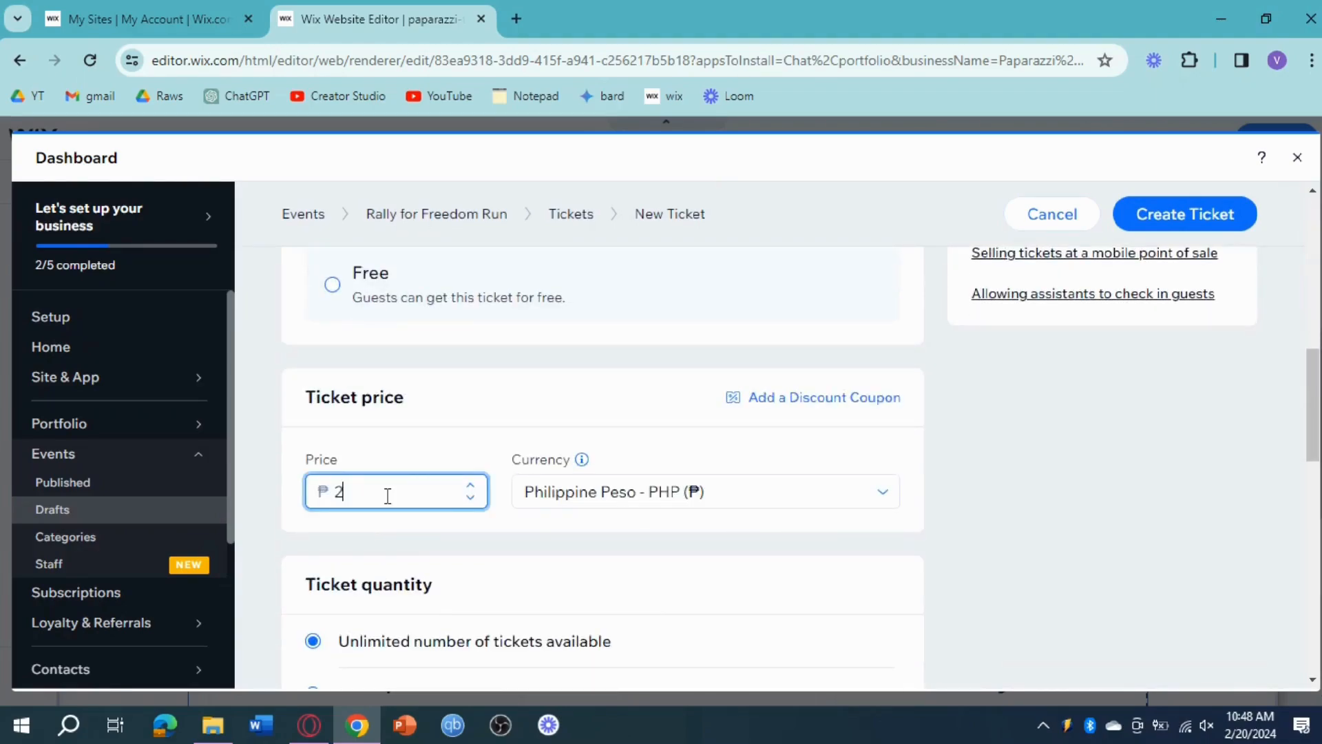
{"action": "type", "text": "250"}
{"action": "scroll", "coordinate": [388, 495], "scroll_direction": "down", "scroll_amount": 3}
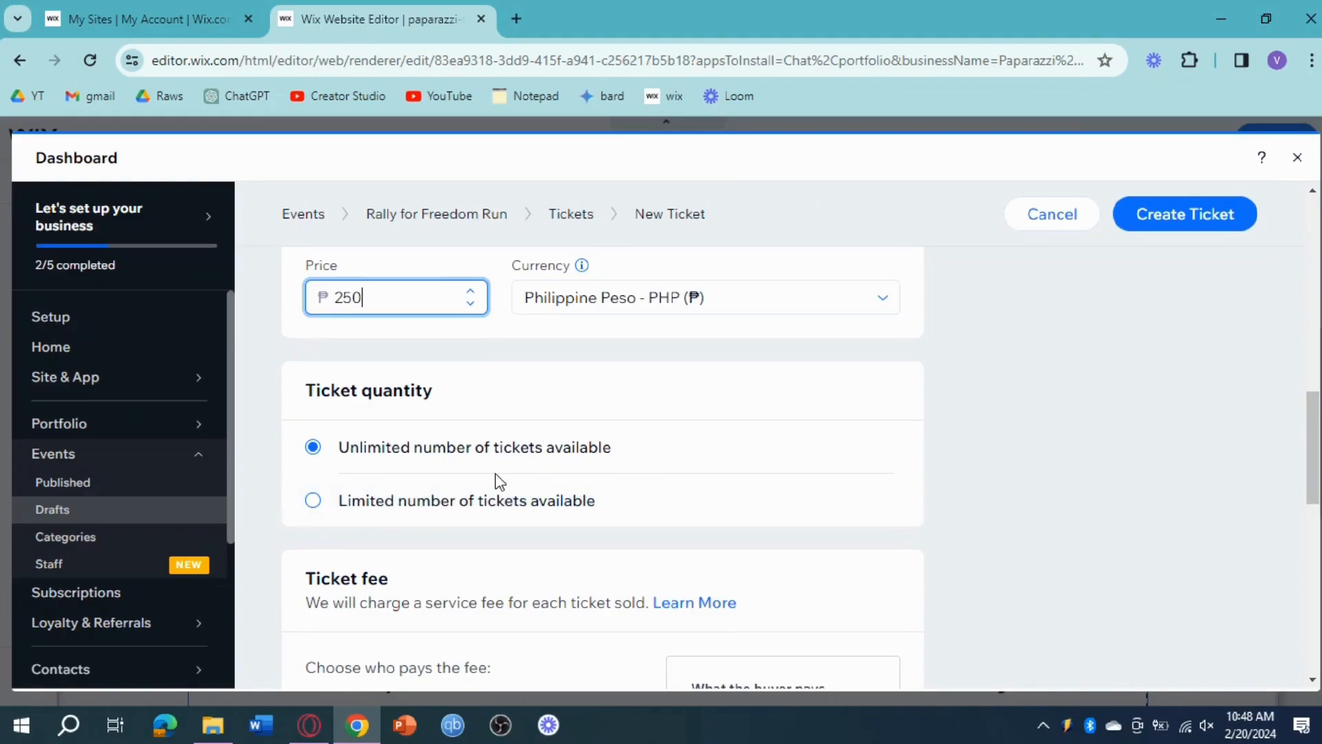
{"action": "scroll", "coordinate": [478, 511], "scroll_direction": "down", "scroll_amount": 3}
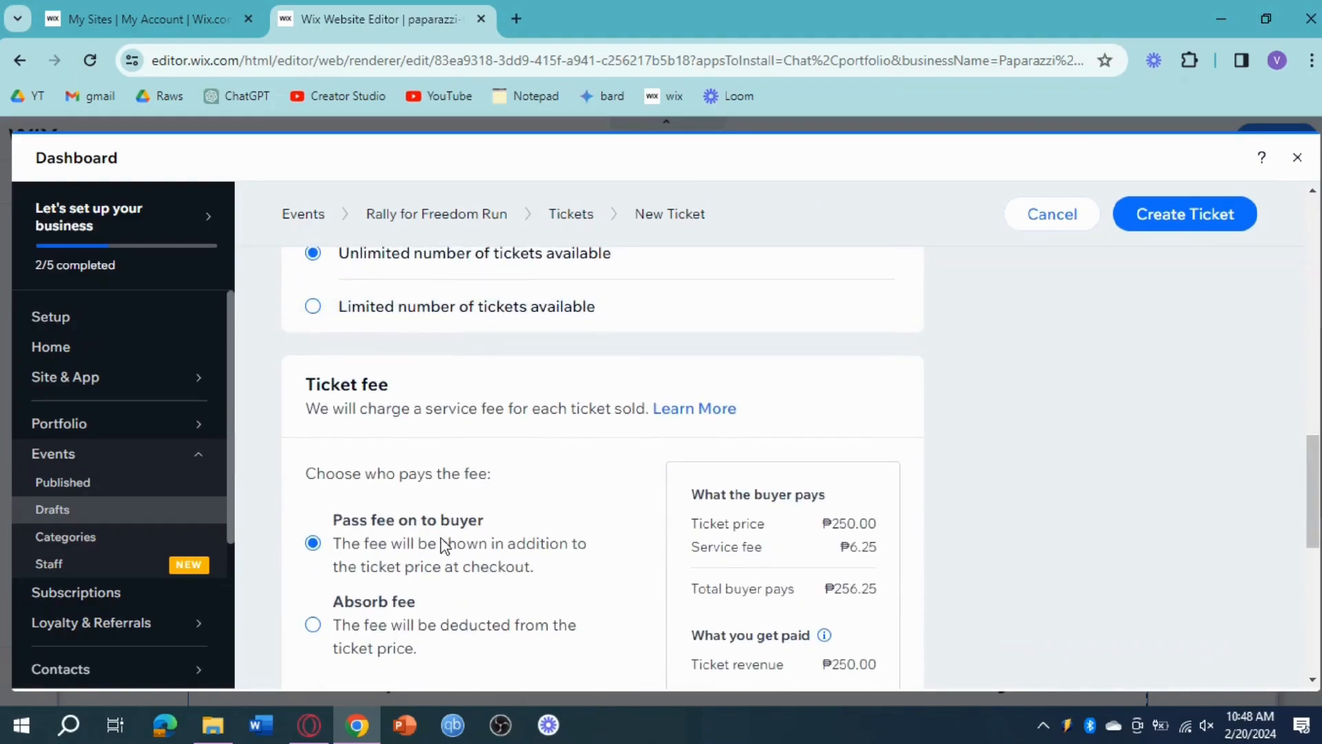
{"action": "scroll", "coordinate": [478, 563], "scroll_direction": "down", "scroll_amount": 9}
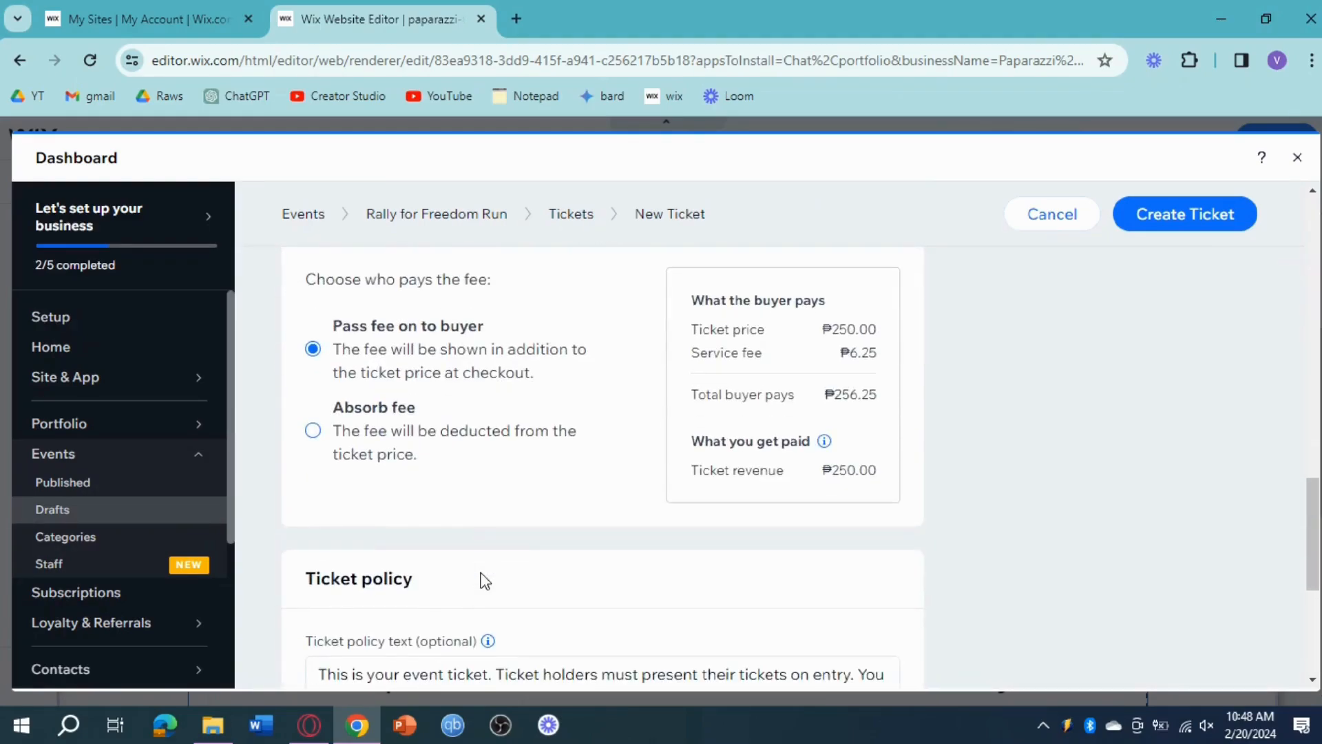
{"action": "left_click", "coordinate": [1210, 230]}
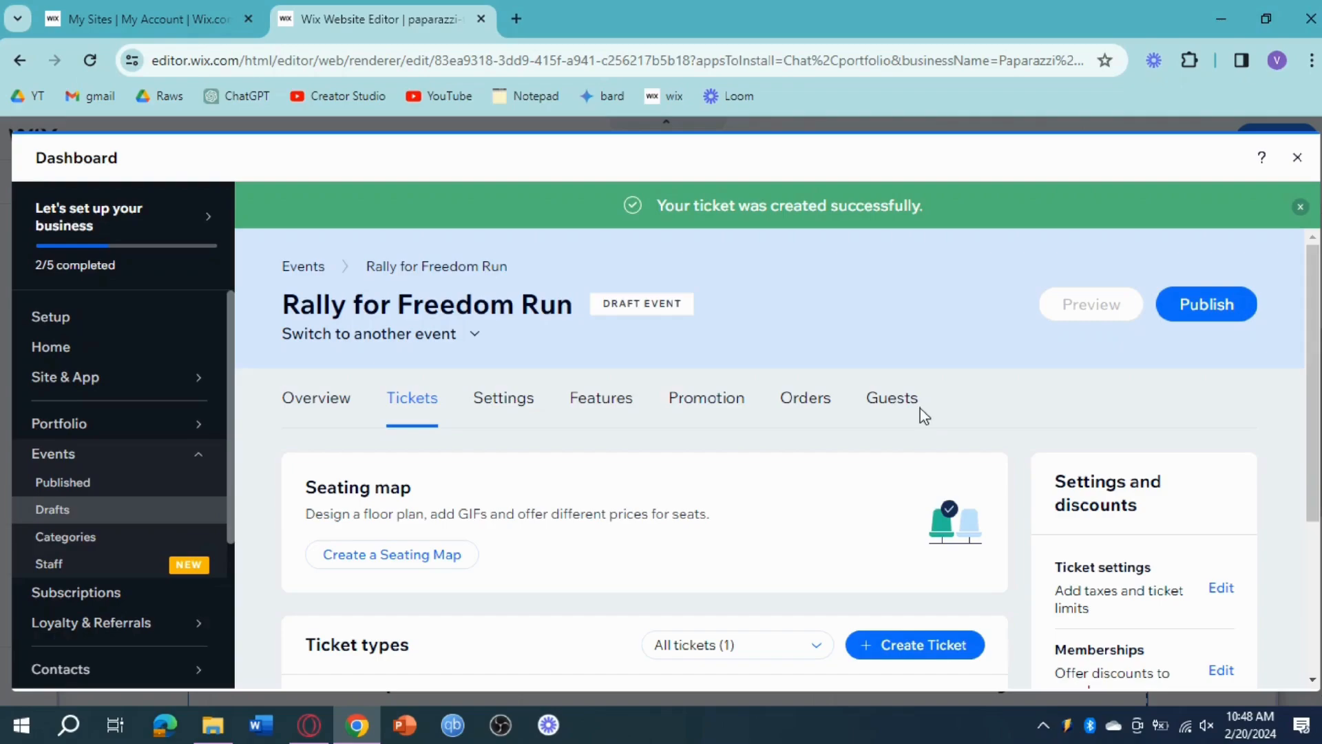
Step: Create a second ticket type named "VIP" with a fixed price of ₱50
{"action": "scroll", "coordinate": [920, 413], "scroll_direction": "down", "scroll_amount": 2}
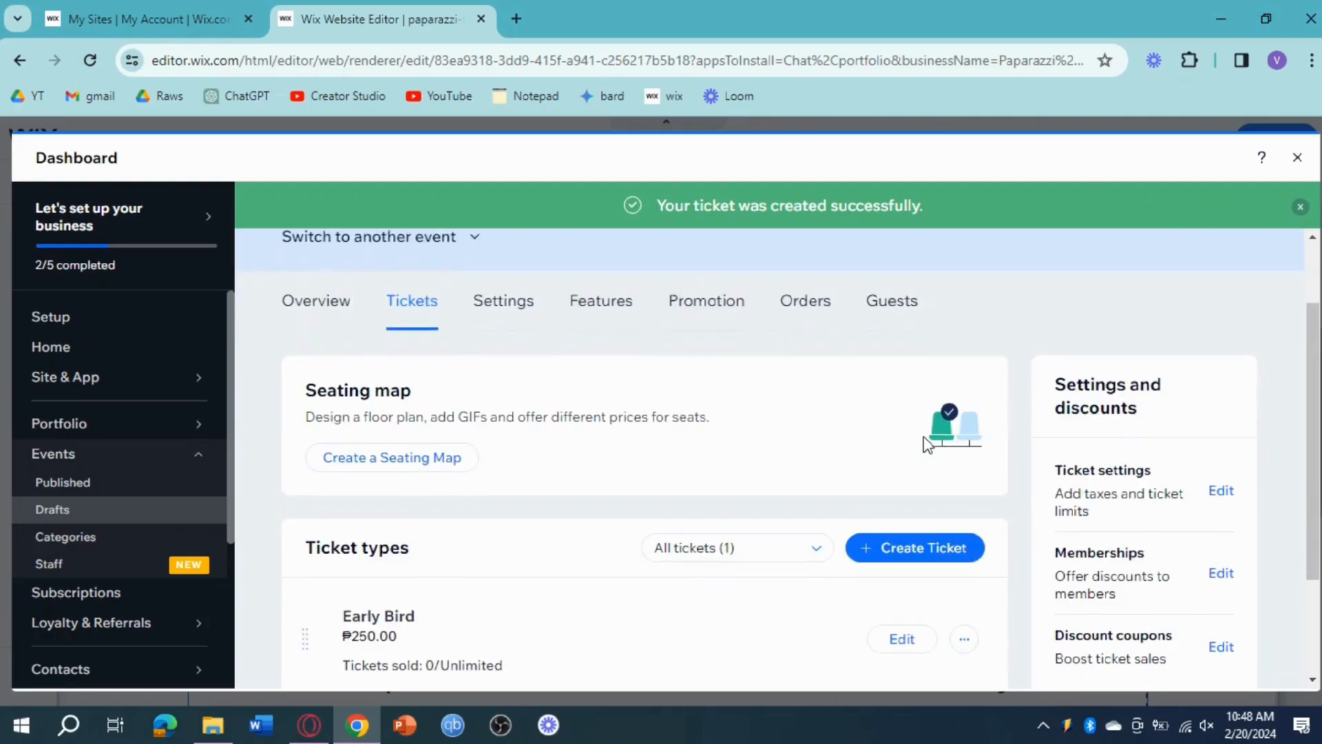
{"action": "left_click", "coordinate": [916, 555]}
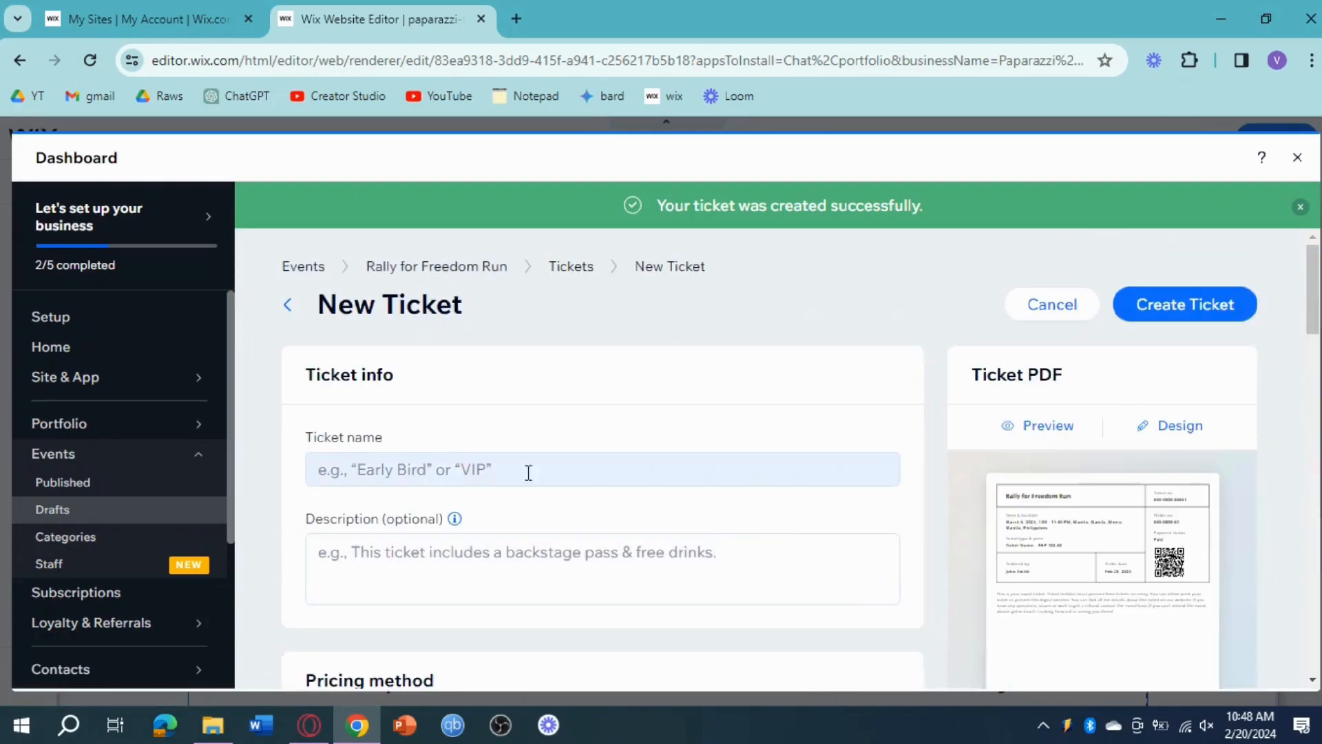
{"action": "left_click", "coordinate": [449, 456]}
{"action": "type", "text": "VIP"}
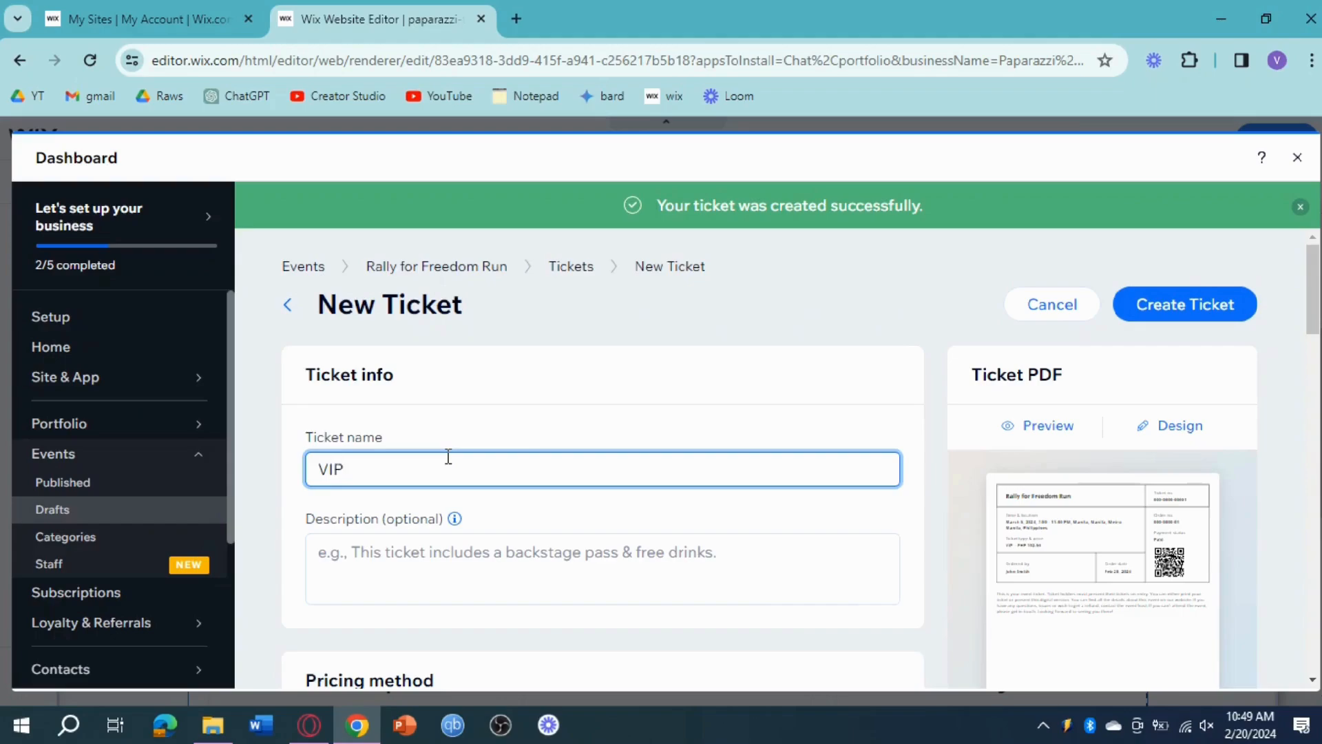
{"action": "scroll", "coordinate": [448, 458], "scroll_direction": "down", "scroll_amount": 8}
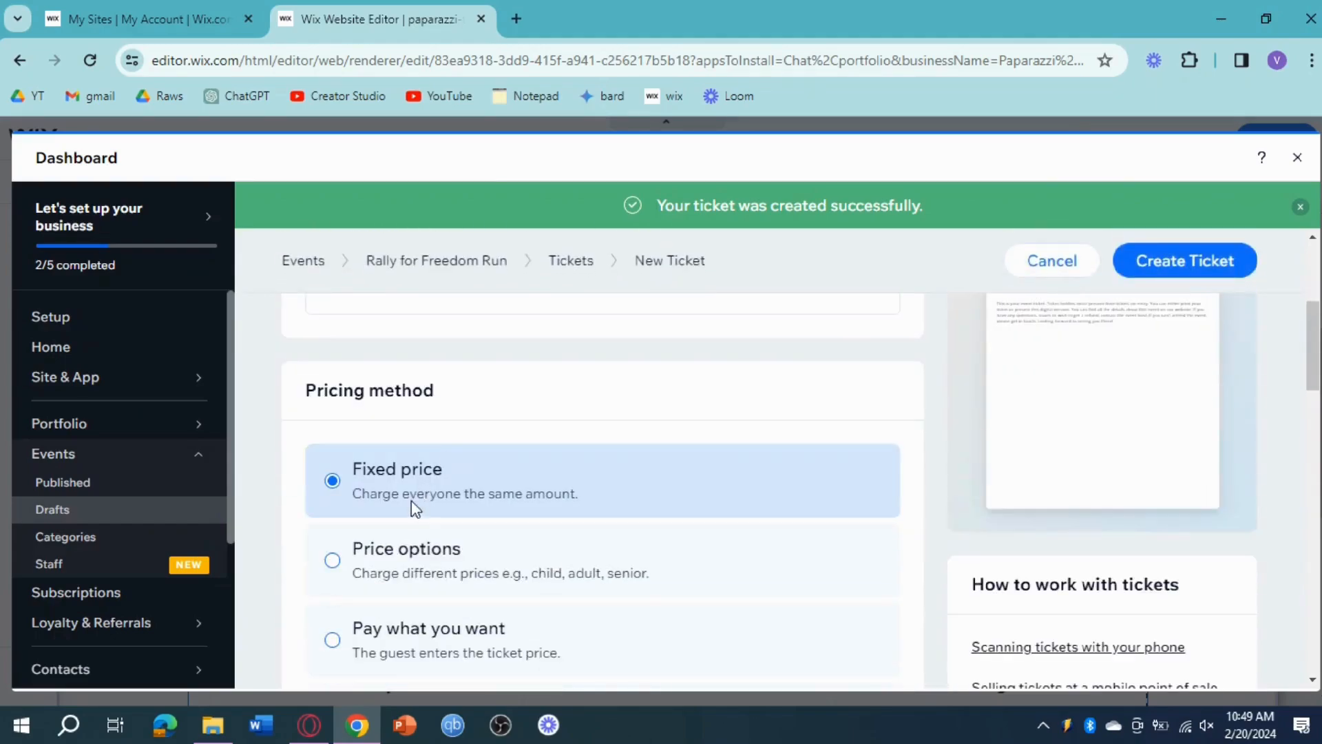
{"action": "scroll", "coordinate": [384, 561], "scroll_direction": "down", "scroll_amount": 2}
{"action": "left_click", "coordinate": [377, 536]}
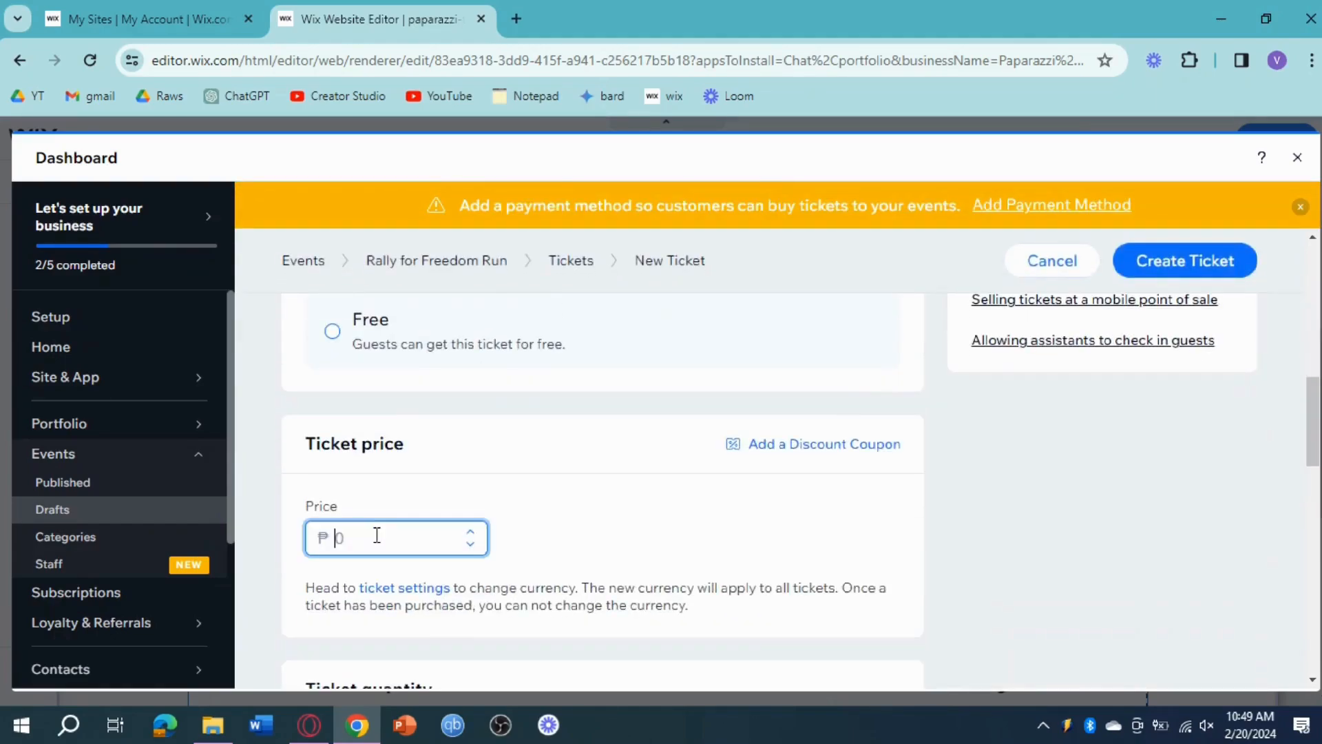
{"action": "scroll", "coordinate": [895, 463], "scroll_direction": "down", "scroll_amount": 5}
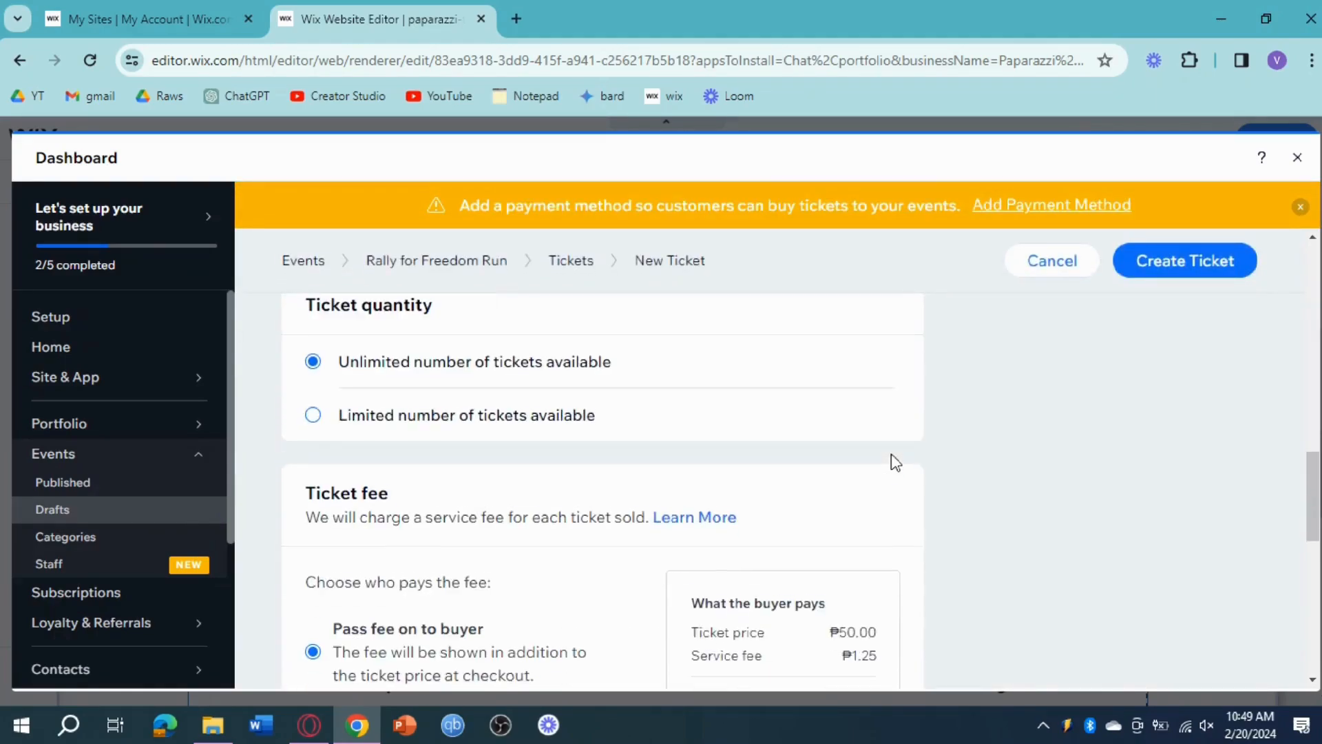
{"action": "left_click", "coordinate": [1213, 275]}
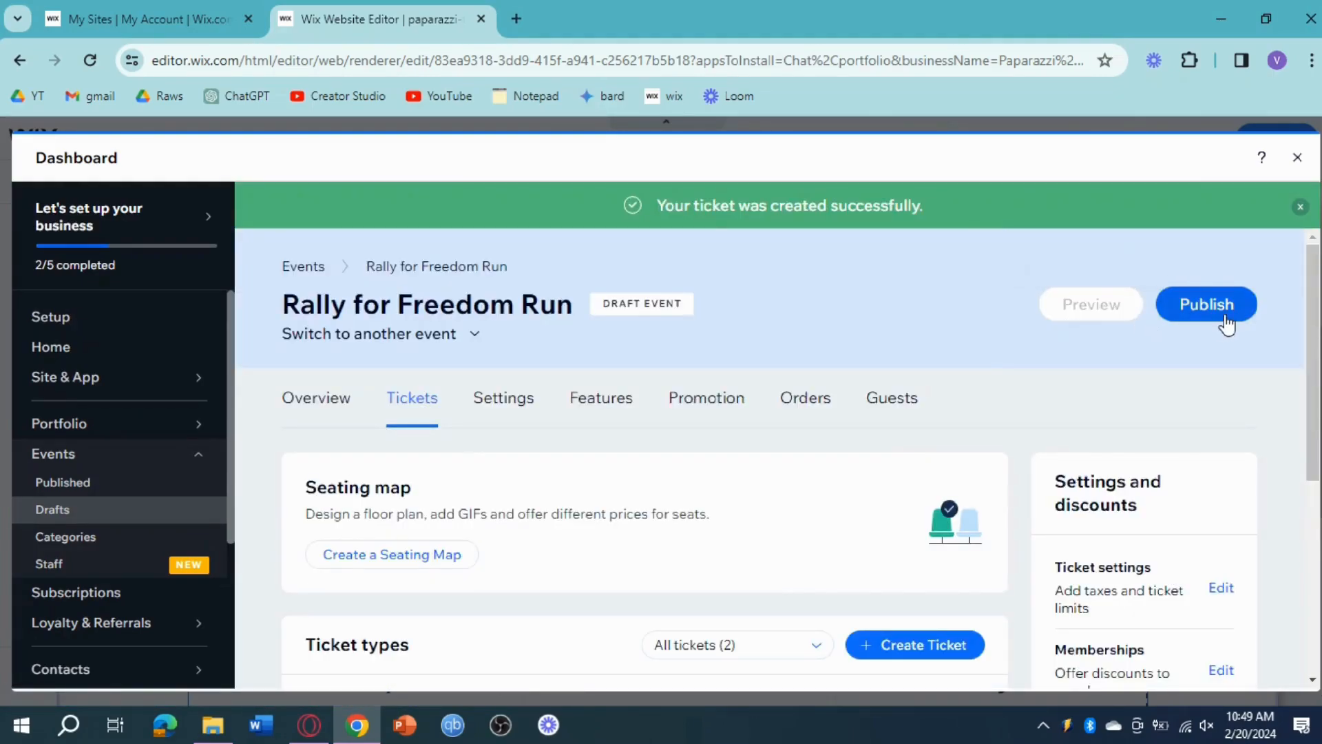
Step: Publish the Rally for Freedom Run event and look over its overview page
{"action": "left_click", "coordinate": [1226, 320]}
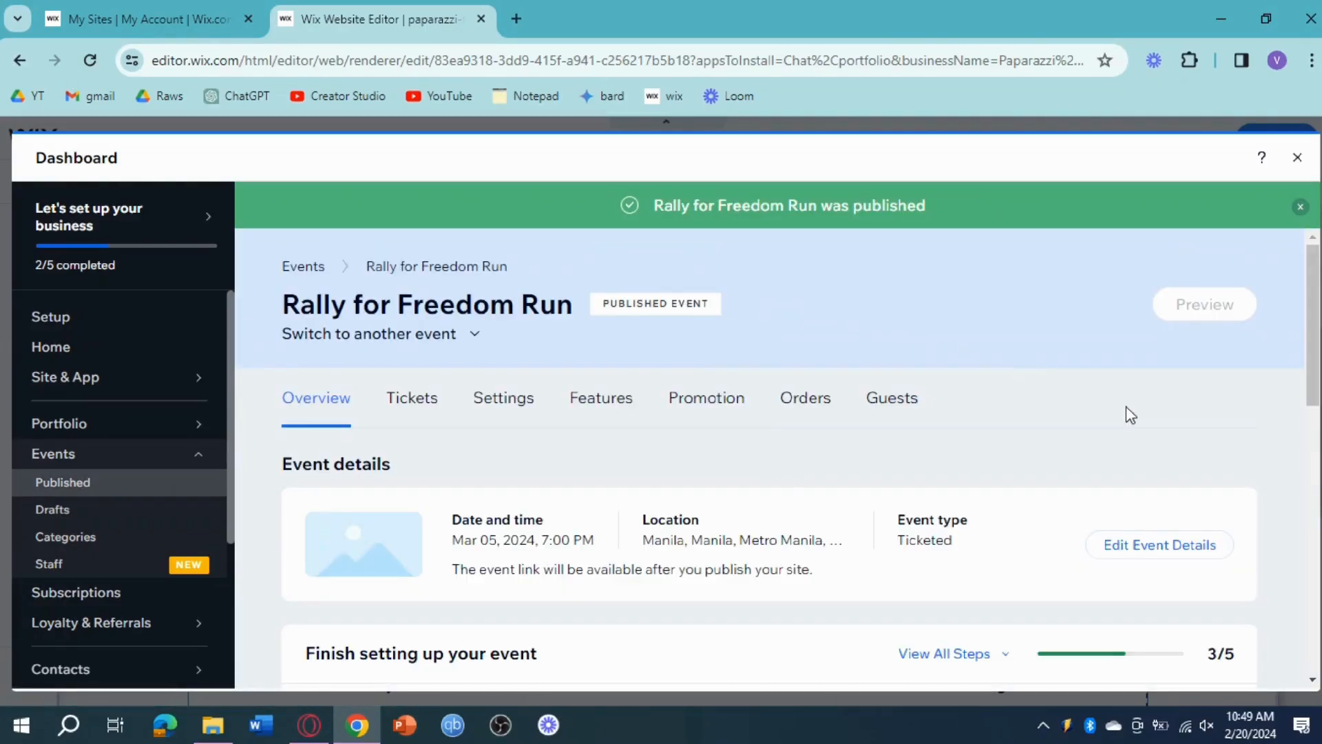
{"action": "scroll", "coordinate": [1122, 413], "scroll_direction": "down", "scroll_amount": 3}
{"action": "scroll", "coordinate": [1121, 410], "scroll_direction": "up", "scroll_amount": 3}
{"action": "scroll", "coordinate": [1120, 410], "scroll_direction": "down", "scroll_amount": 2}
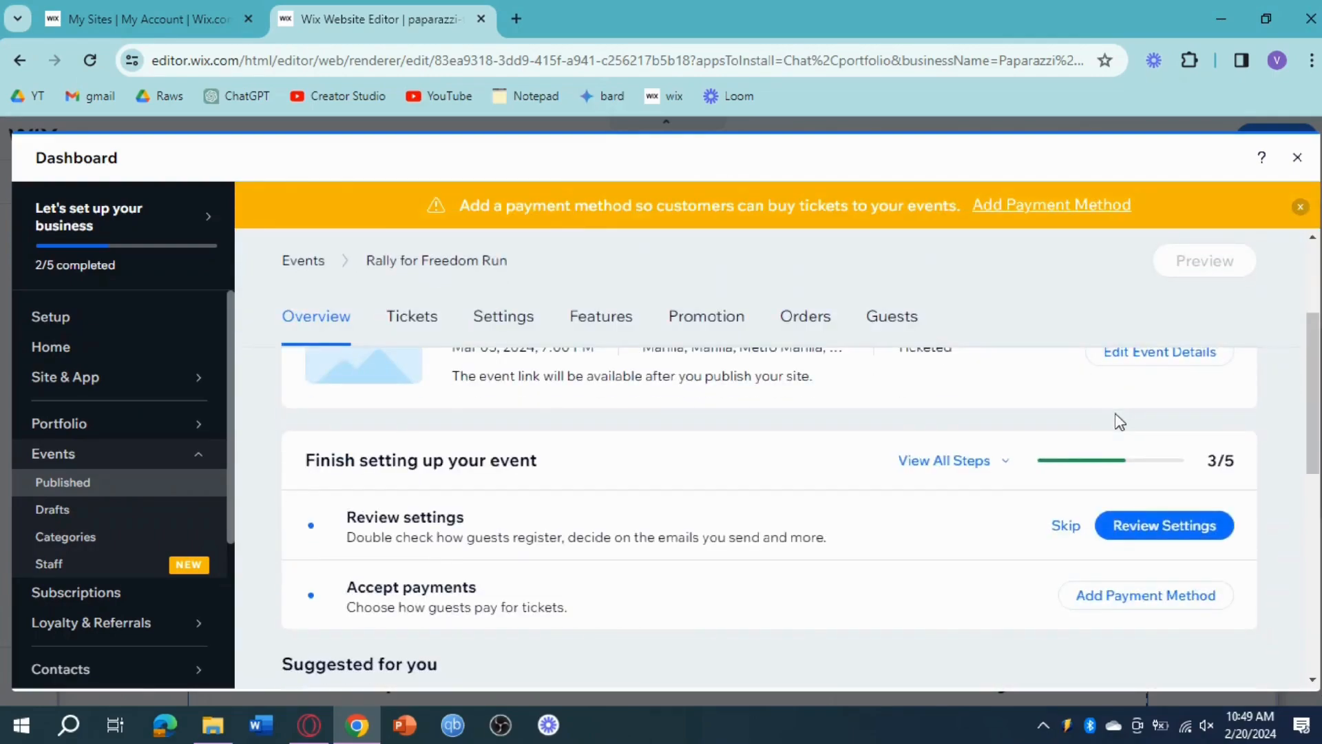
{"action": "scroll", "coordinate": [1115, 419], "scroll_direction": "up", "scroll_amount": 3}
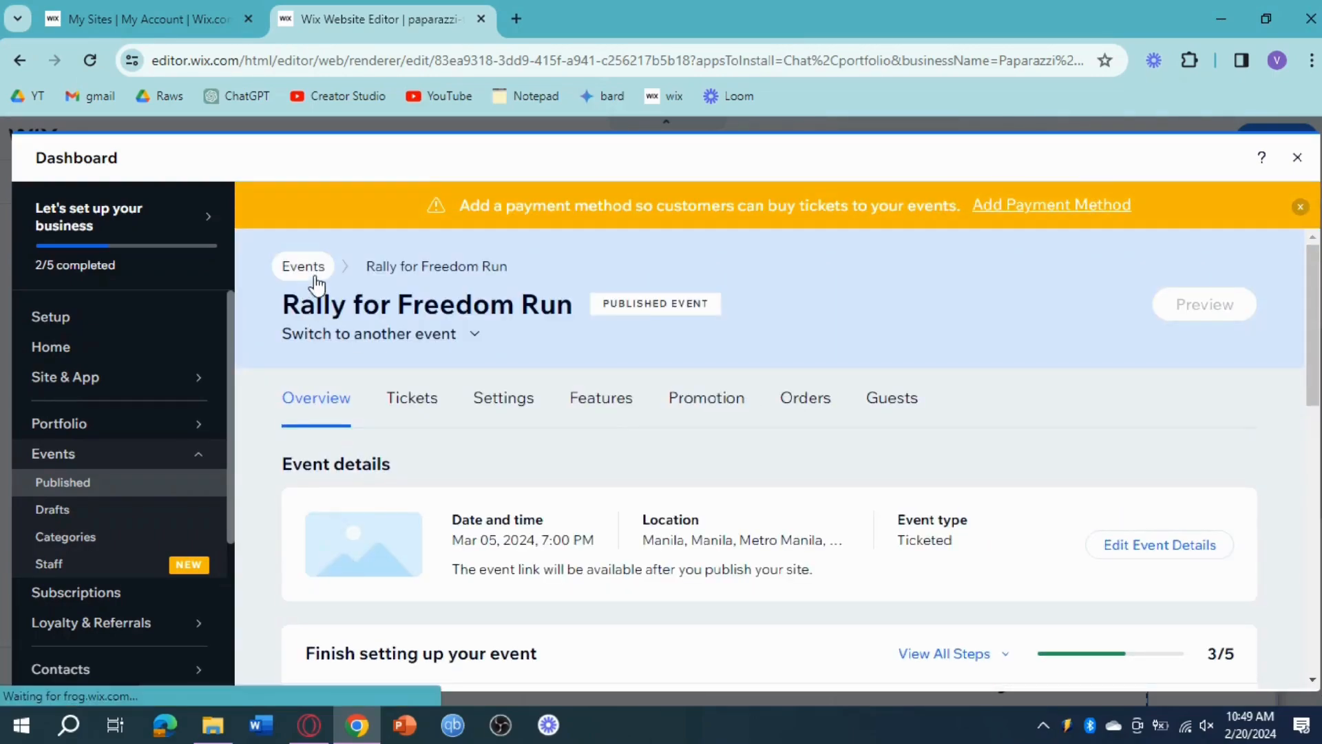
Step: Reopen Rally for Freedom Run from the published events list and open its event details for editing
{"action": "left_click", "coordinate": [311, 276]}
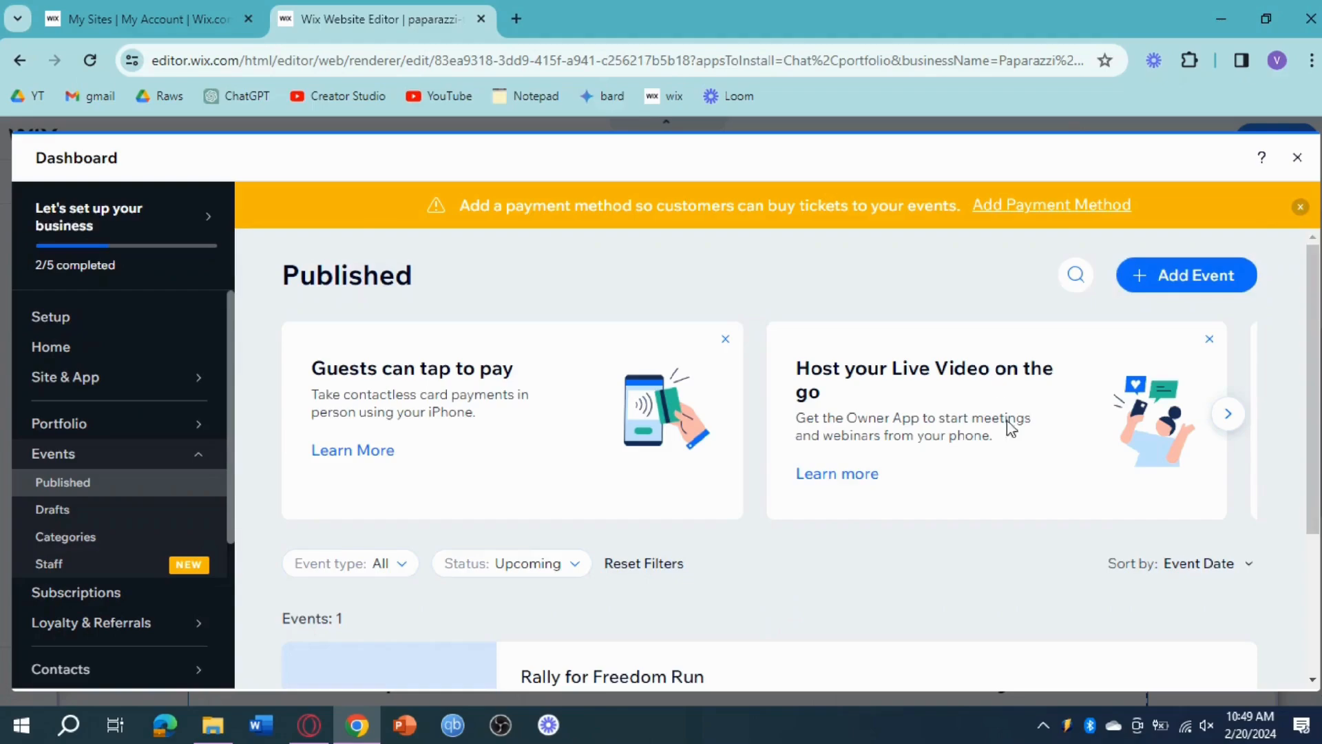
{"action": "scroll", "coordinate": [1011, 427], "scroll_direction": "down", "scroll_amount": 3}
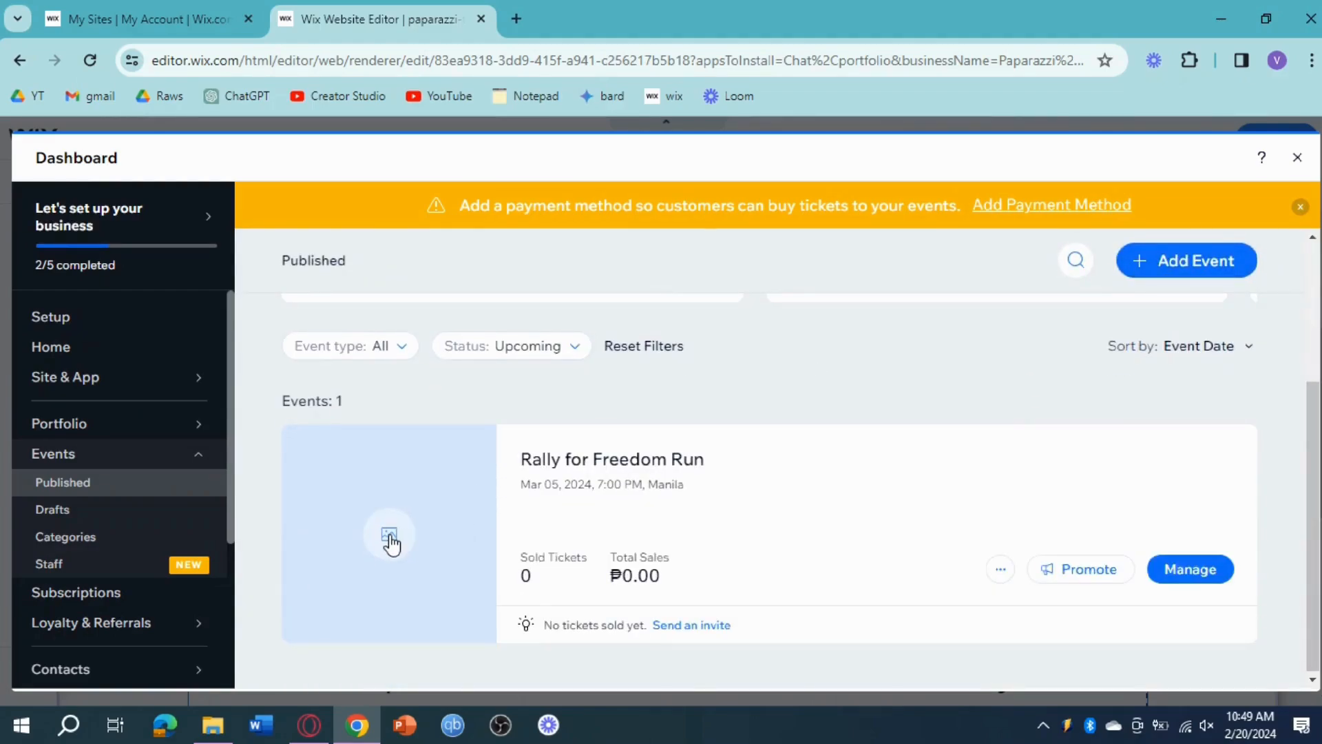
{"action": "left_click", "coordinate": [654, 461]}
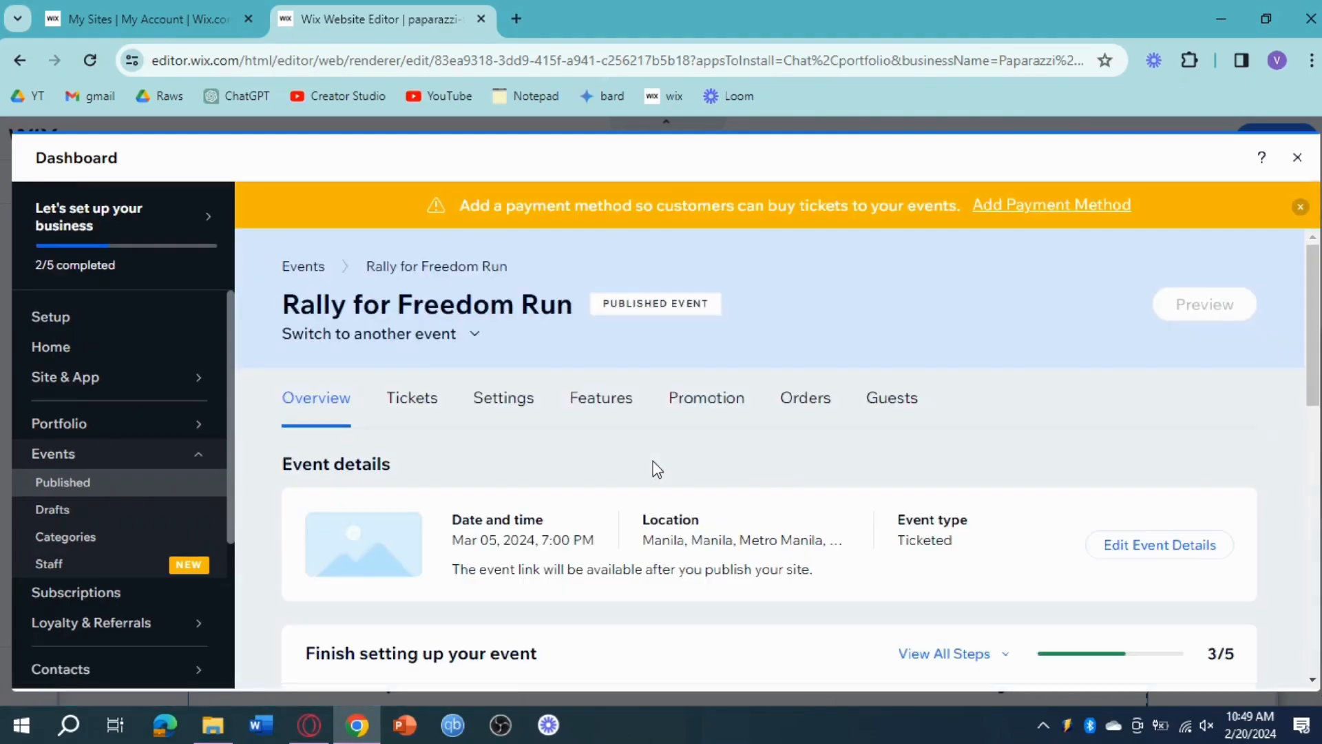
{"action": "scroll", "coordinate": [394, 508], "scroll_direction": "down", "scroll_amount": 3}
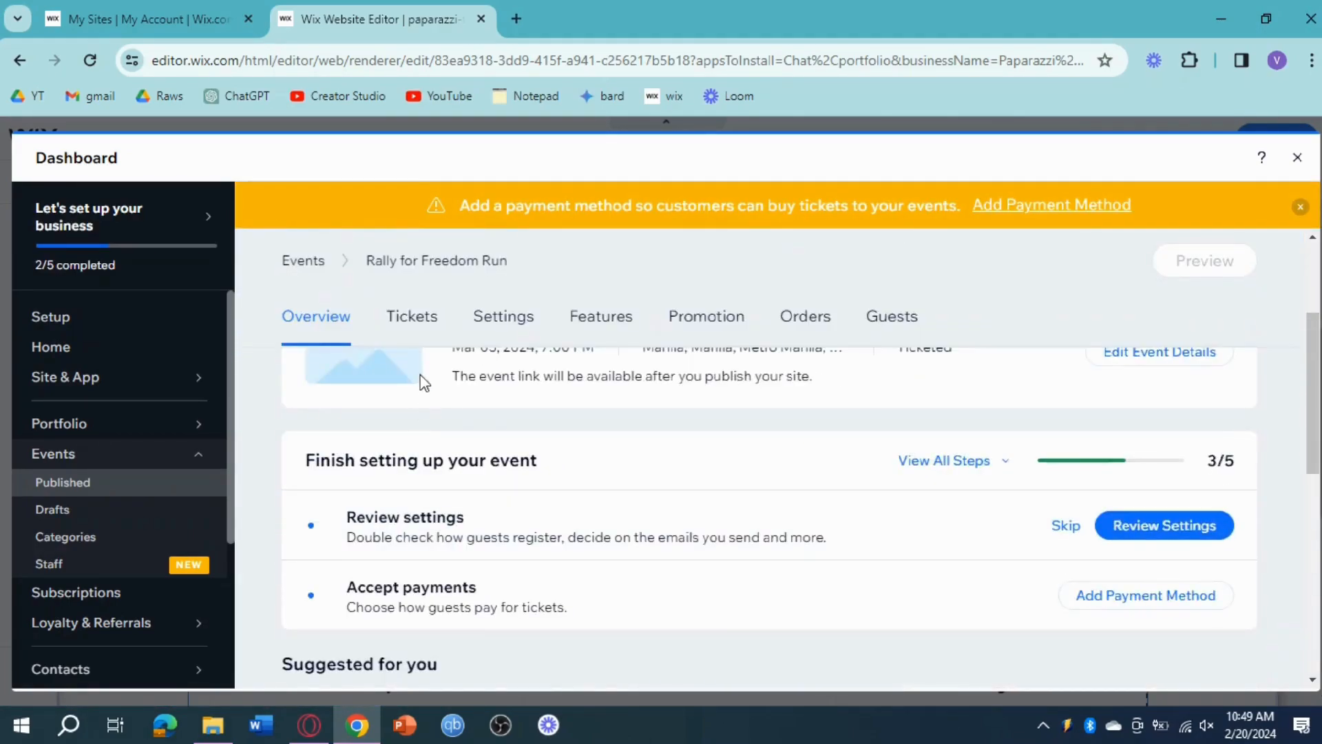
{"action": "scroll", "coordinate": [411, 386], "scroll_direction": "up", "scroll_amount": 2}
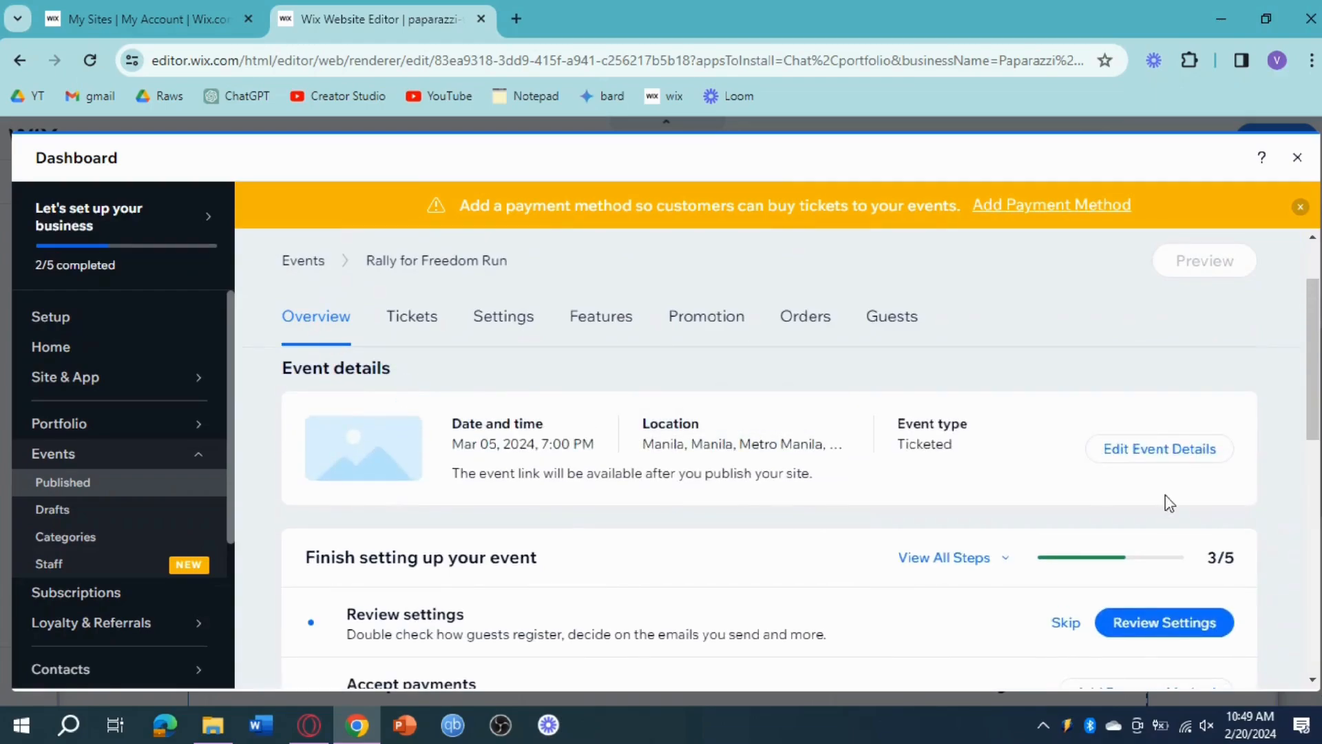
{"action": "left_click", "coordinate": [1161, 460]}
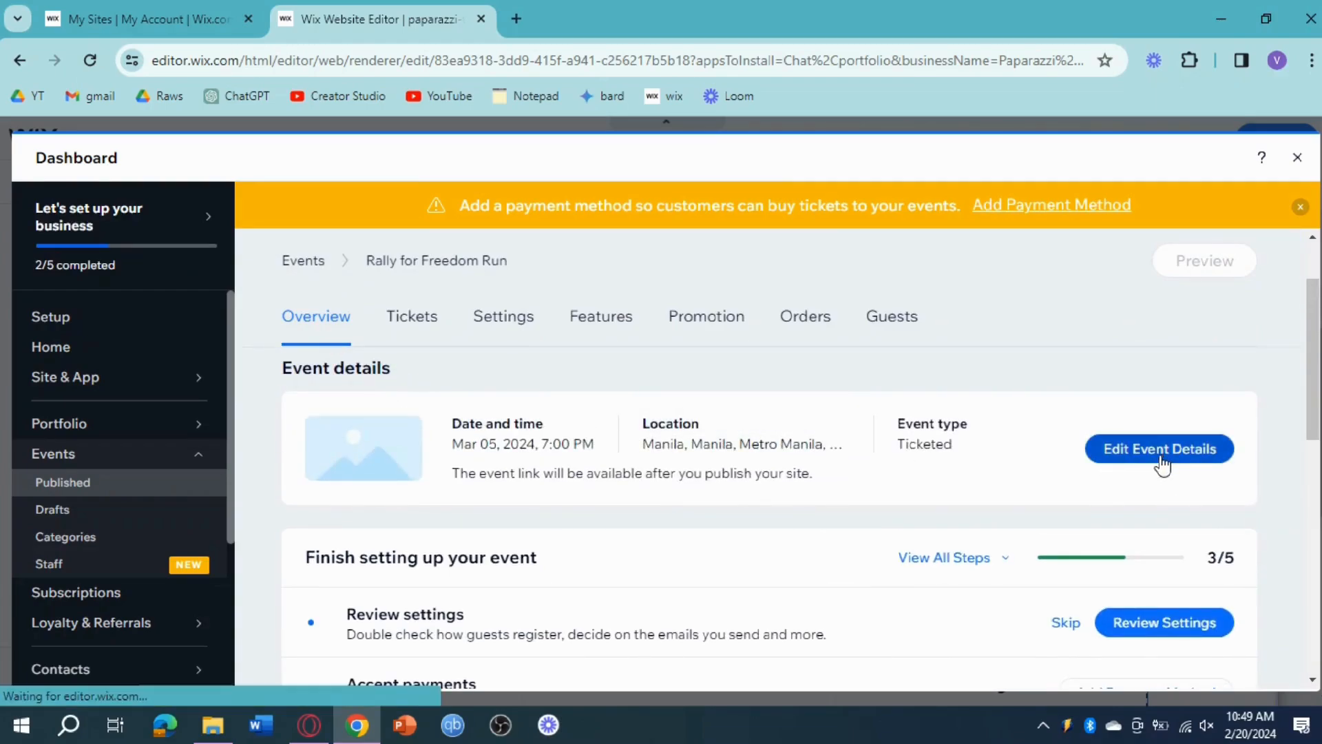
{"action": "scroll", "coordinate": [656, 496], "scroll_direction": "down", "scroll_amount": 2}
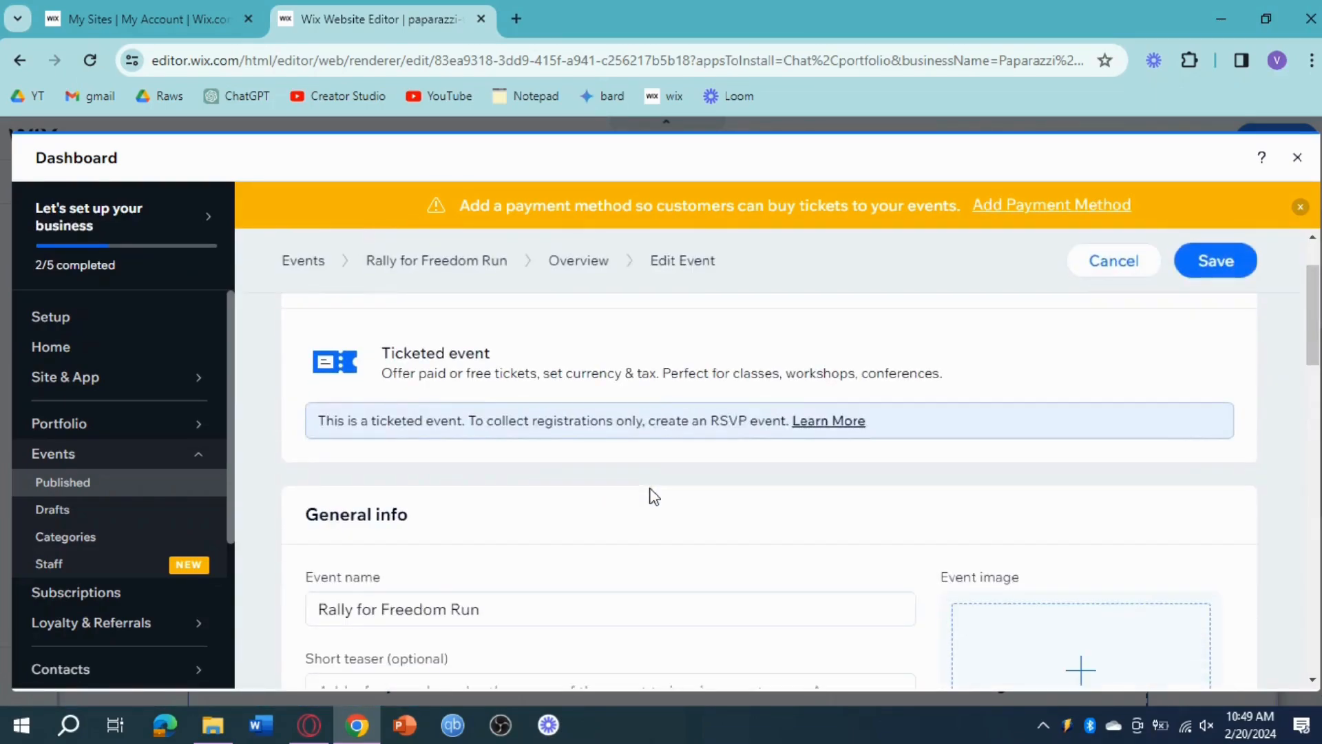
{"action": "scroll", "coordinate": [654, 496], "scroll_direction": "down", "scroll_amount": 3}
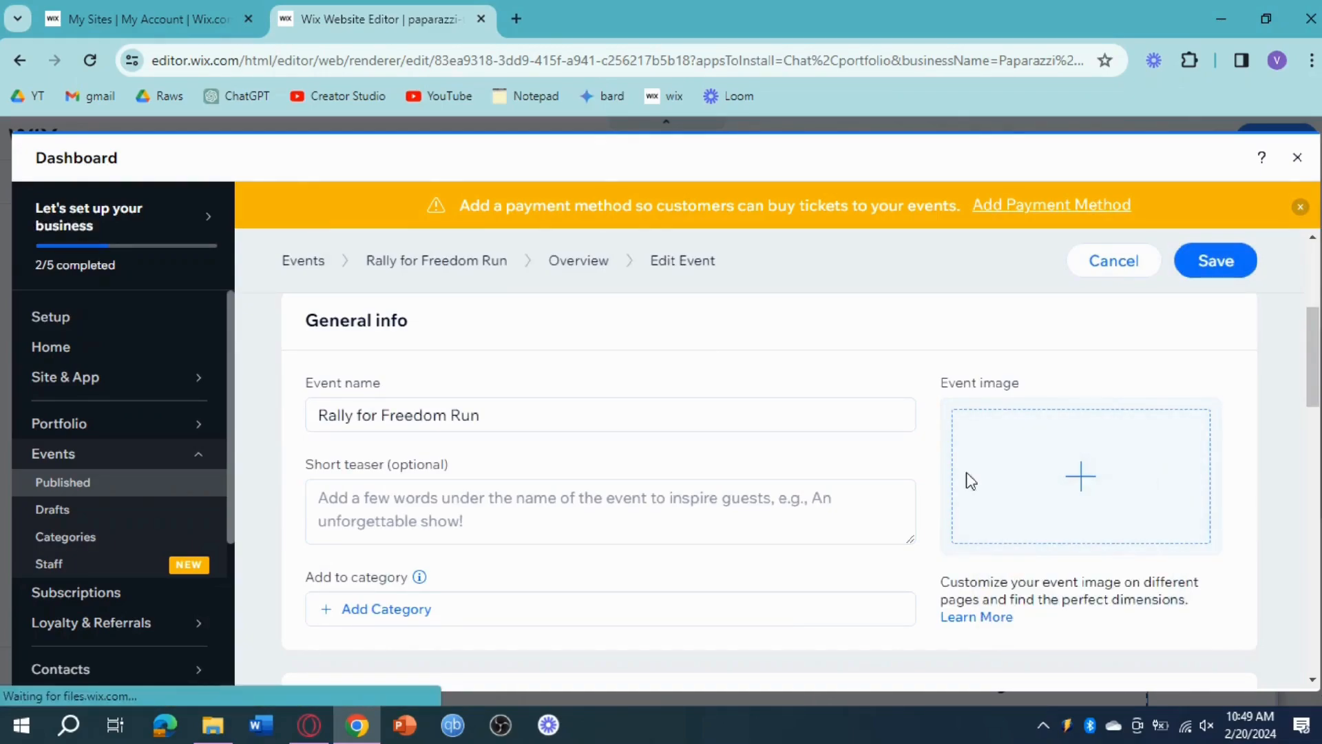
Step: Search the media library for "run" and set the Wix photo of four women running down a road as the event image
{"action": "left_click", "coordinate": [997, 481]}
{"action": "left_click", "coordinate": [657, 261]}
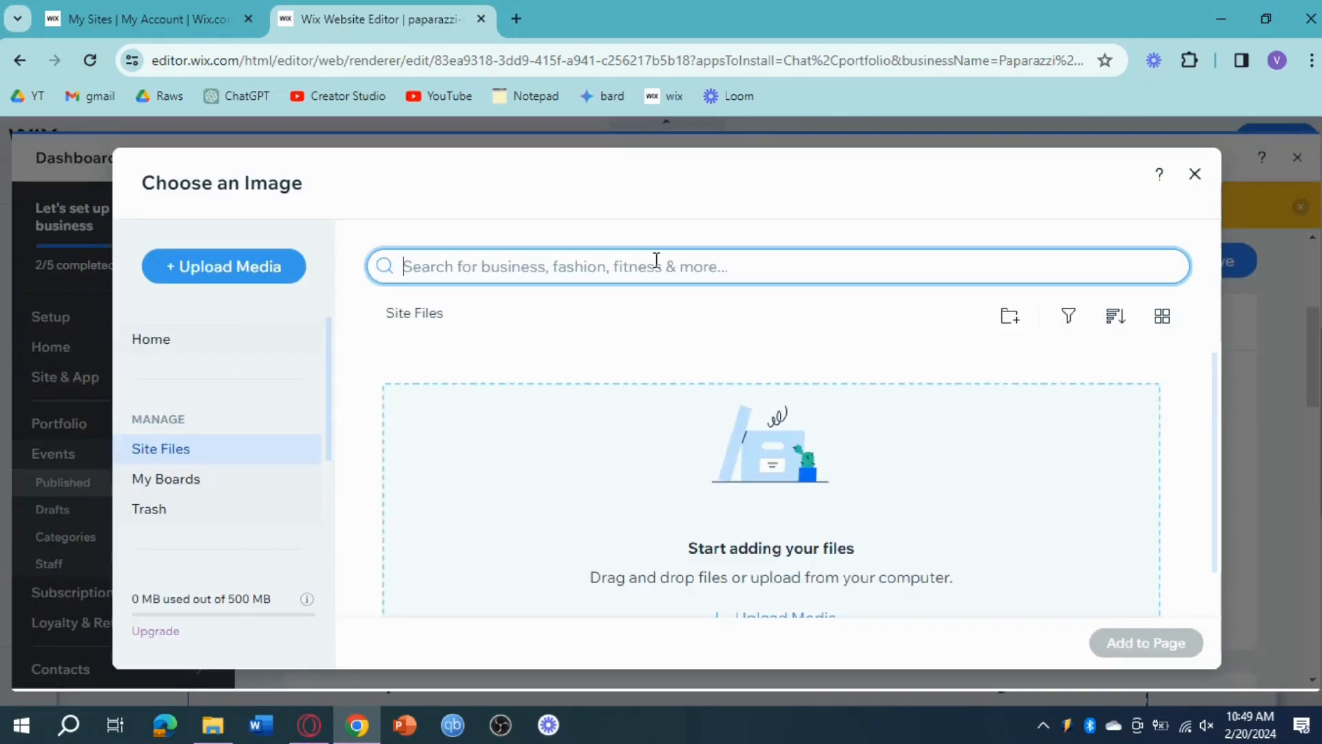
{"action": "type", "text": "run"}
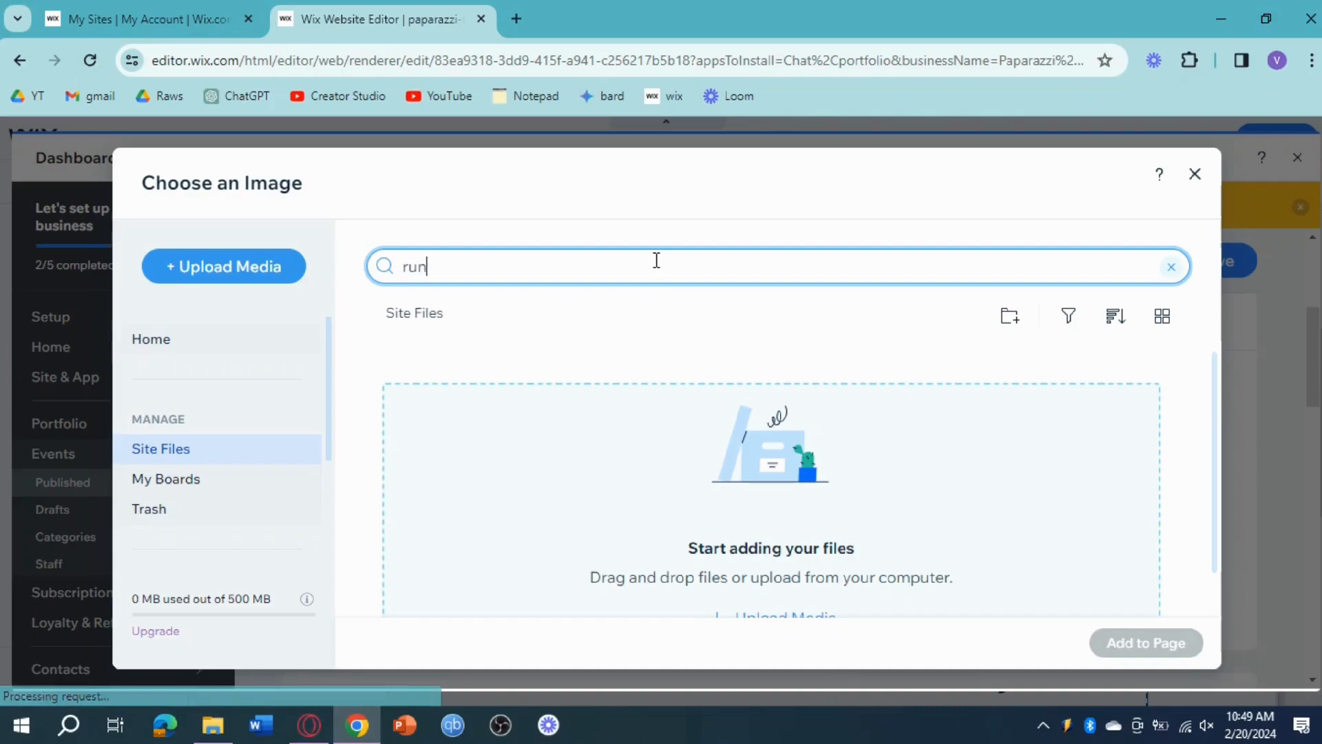
{"action": "key", "text": "Return"}
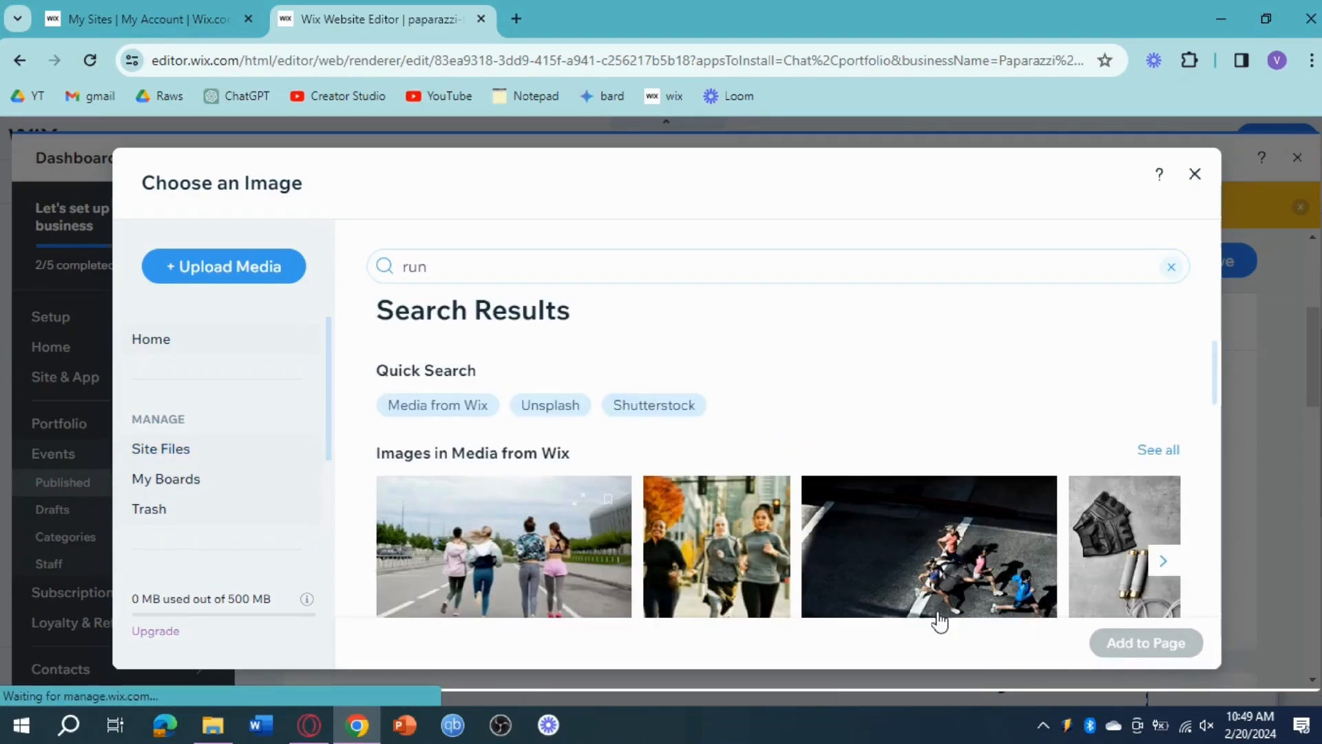
{"action": "left_click", "coordinate": [474, 535]}
{"action": "left_click", "coordinate": [1172, 646]}
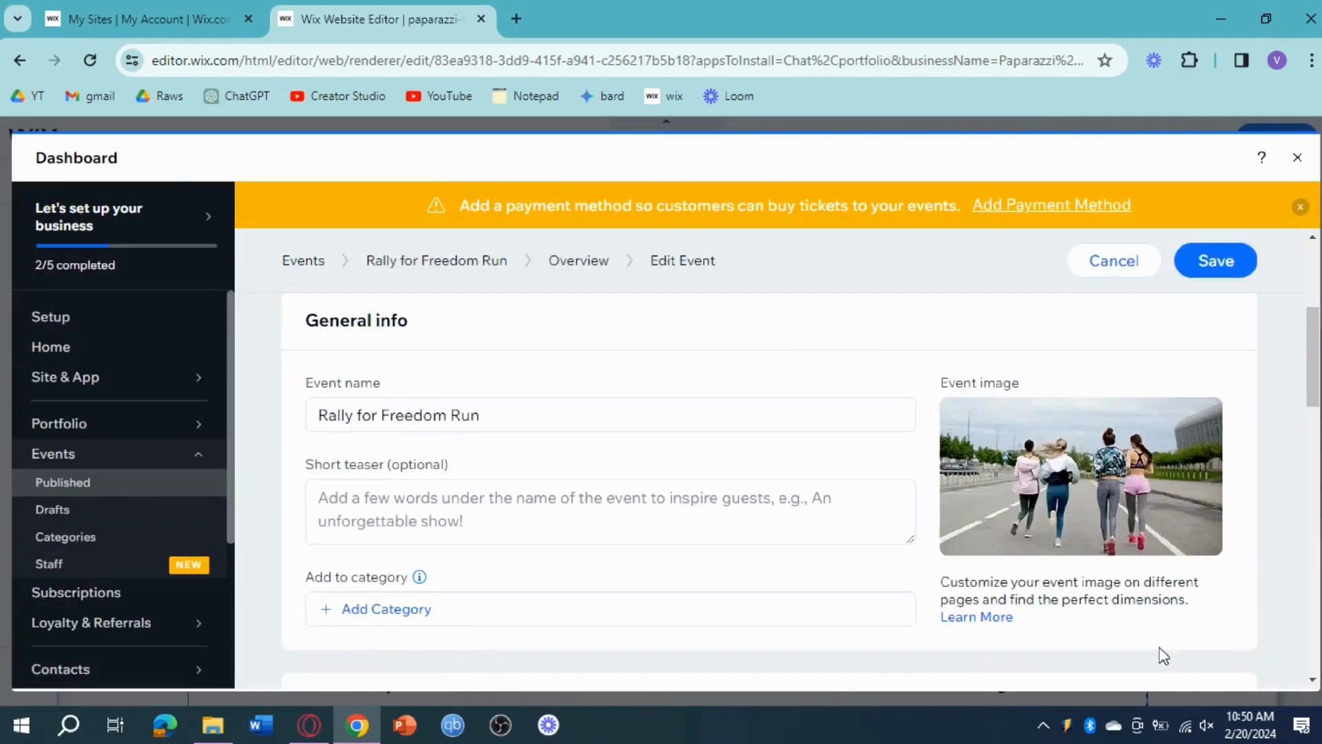
Step: Save the event details and return to the site editor to check the event in the Upcoming Events widget
{"action": "left_click", "coordinate": [1202, 272]}
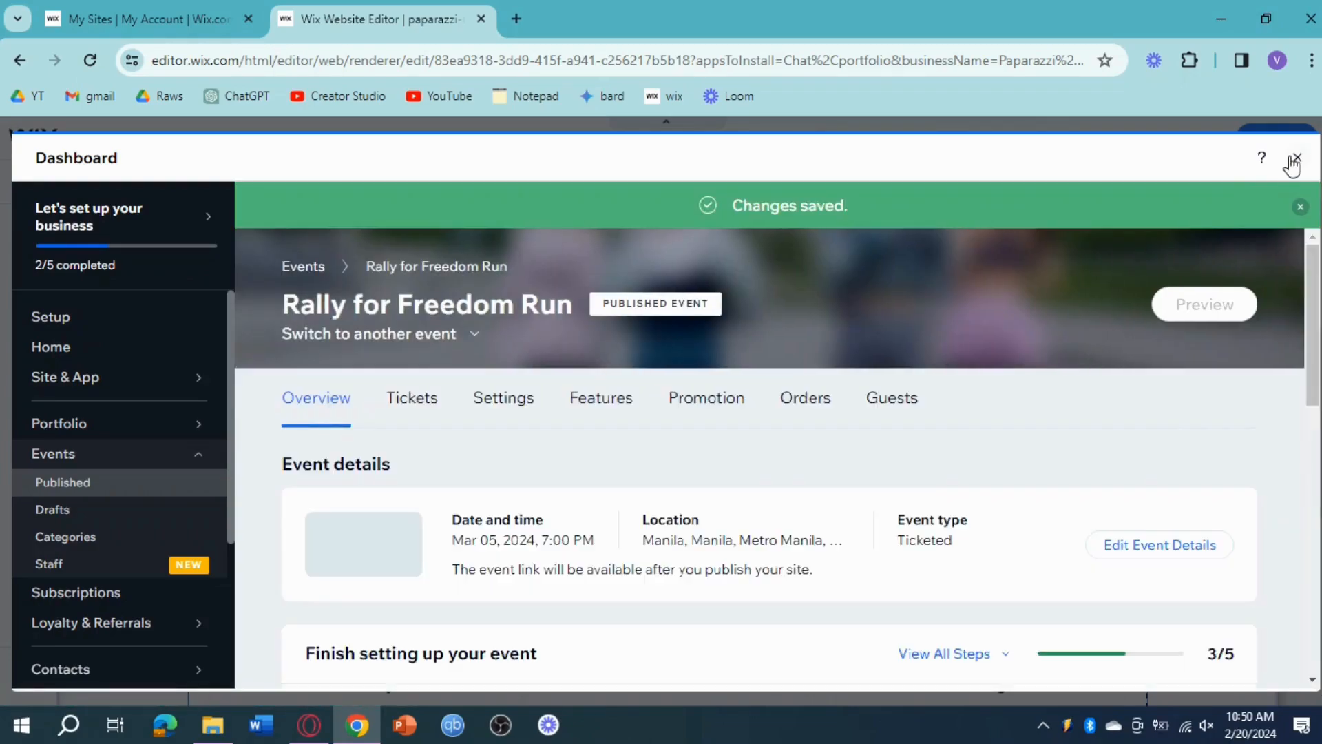
{"action": "left_click", "coordinate": [1297, 160]}
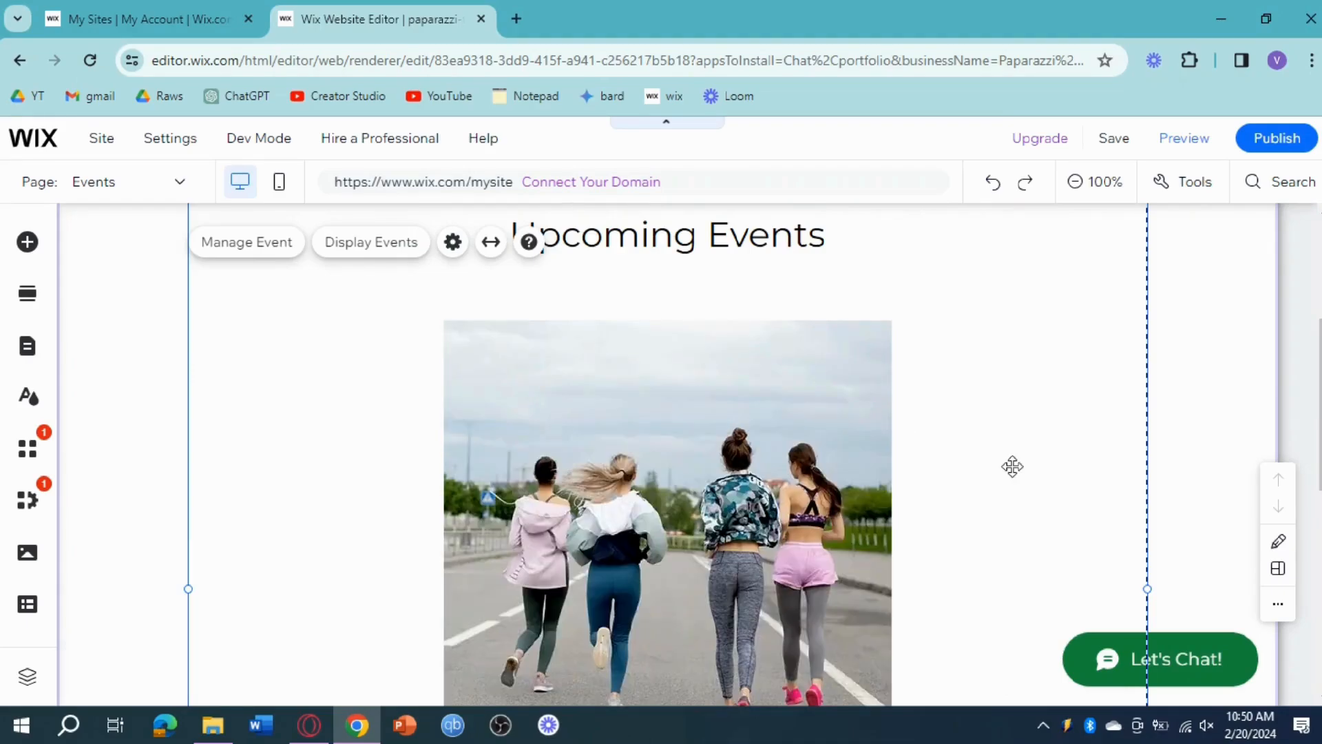
{"action": "scroll", "coordinate": [1005, 469], "scroll_direction": "down", "scroll_amount": 4}
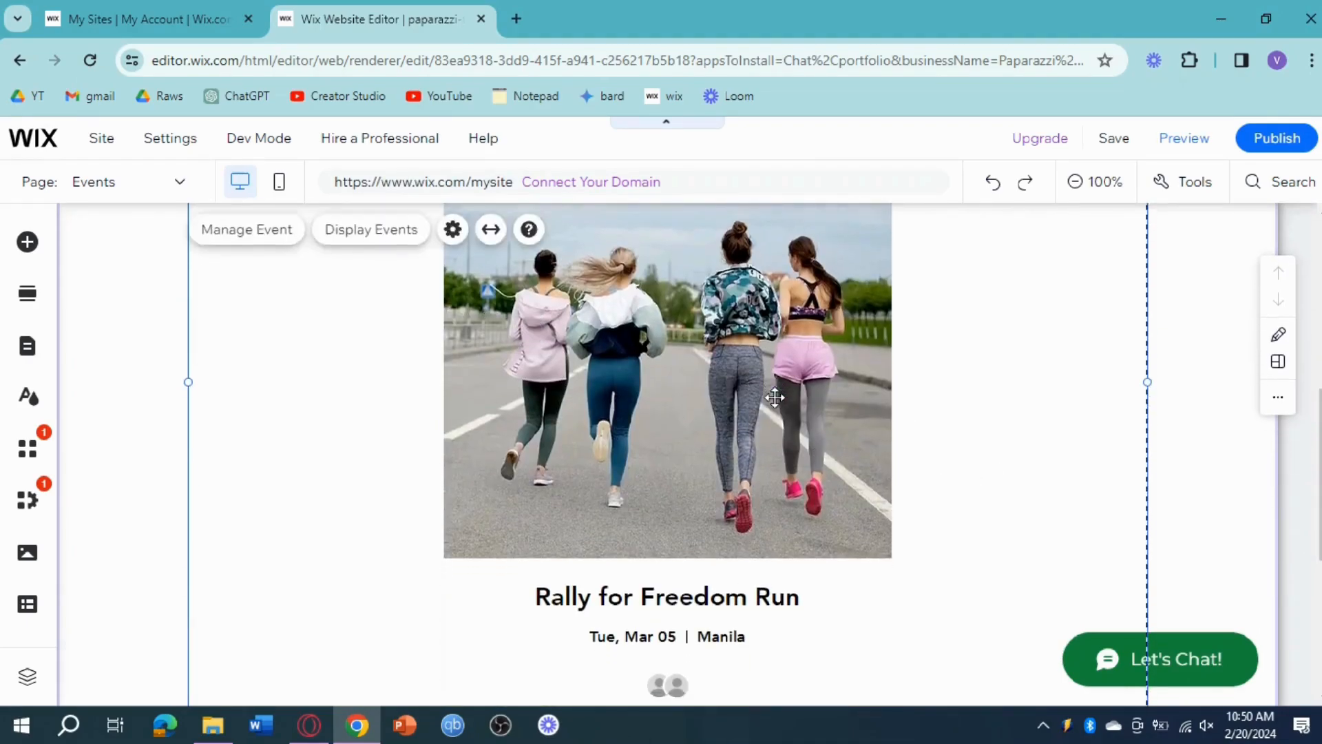